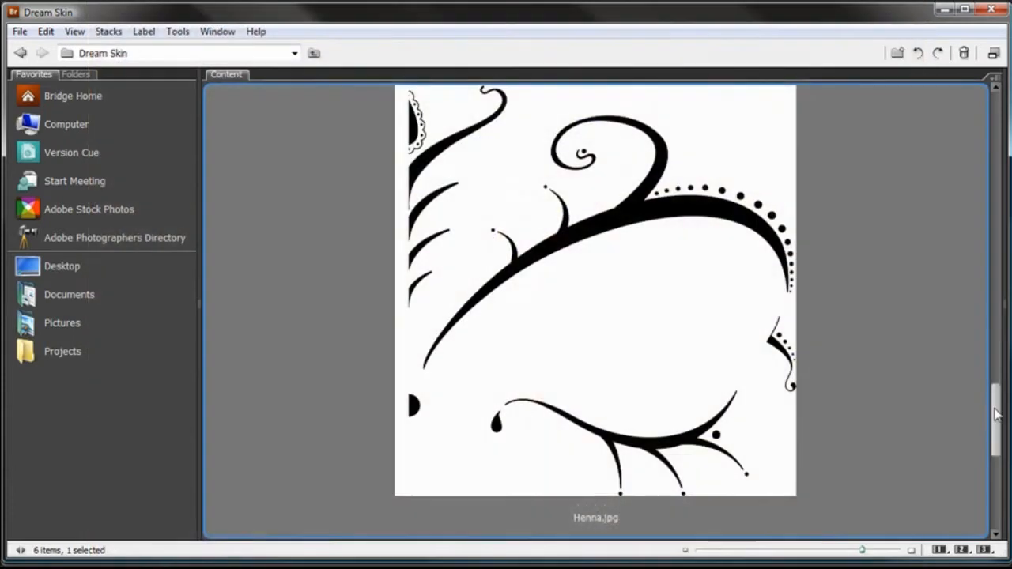
pyautogui.moveTo(995, 414)
pyautogui.mouseDown()
pyautogui.moveTo(996, 399)
pyautogui.moveTo(996, 412)
pyautogui.mouseUp()
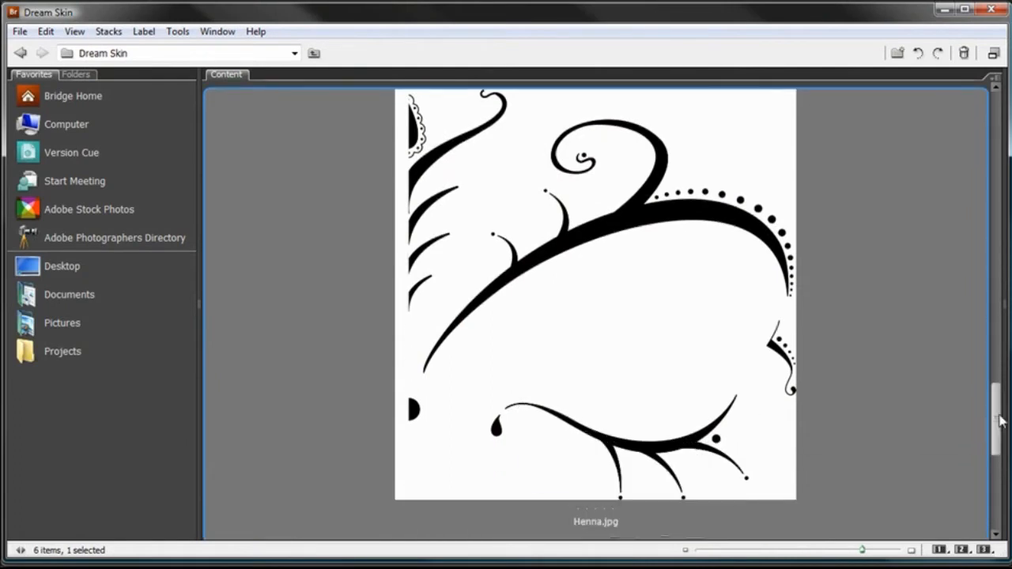
pyautogui.moveTo(995, 419)
pyautogui.mouseDown()
pyautogui.moveTo(994, 350)
pyautogui.moveTo(990, 418)
pyautogui.mouseUp()
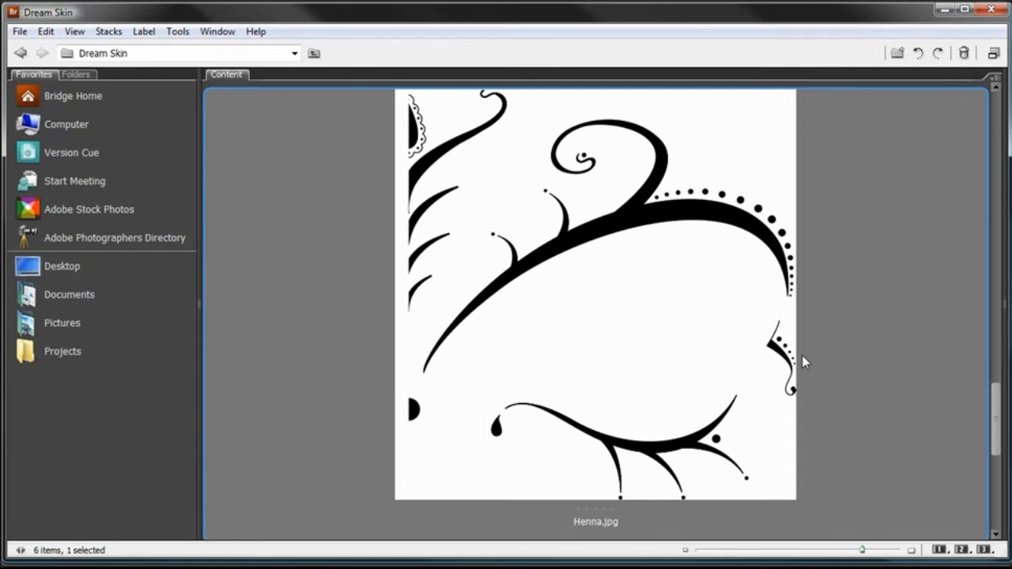
pyautogui.moveTo(802, 355)
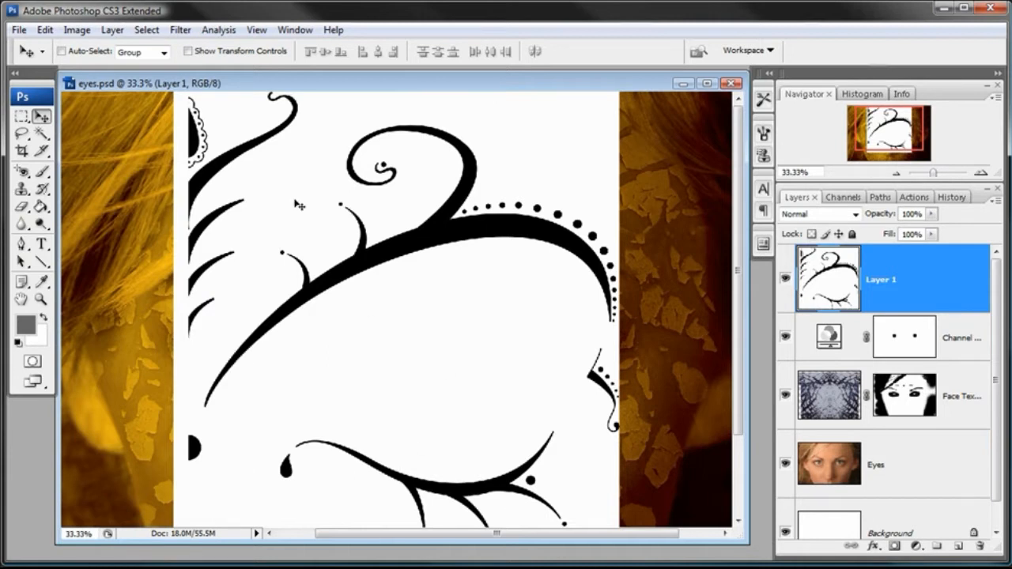
# Select the white background of the henna artwork on Layer 1 with the Magic Wand, delete it and deselect.
pyautogui.click(41, 299)
pyautogui.click(357, 294)
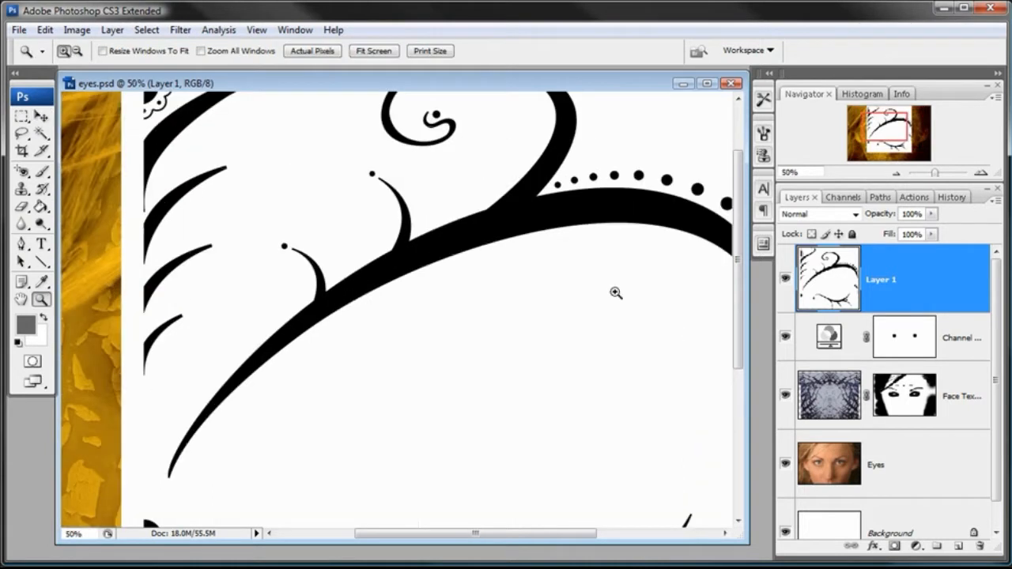
pyautogui.click(42, 134)
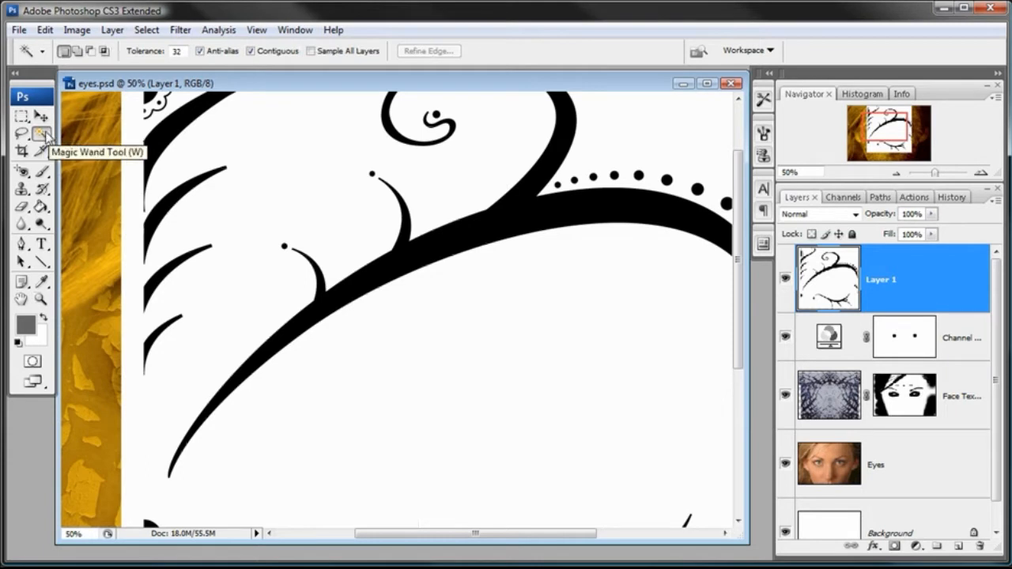
pyautogui.click(303, 166)
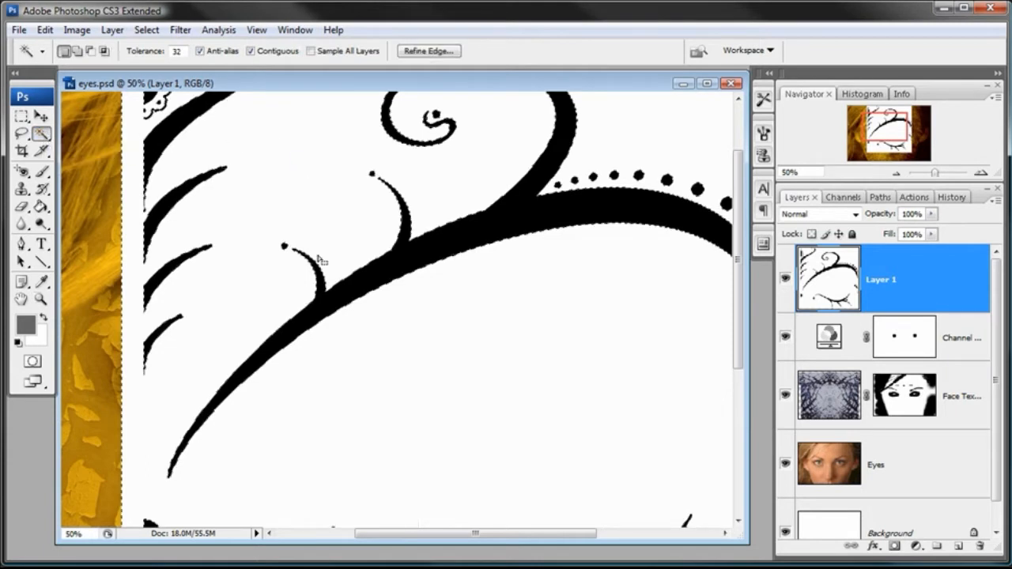
pyautogui.moveTo(737, 236); pyautogui.dragTo(733, 182)
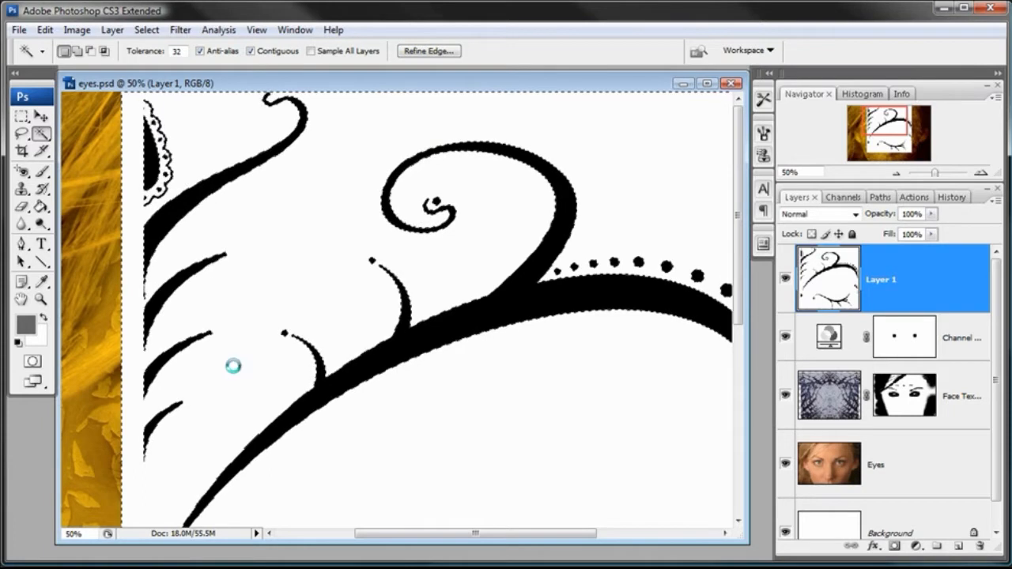
pyautogui.press('Delete')
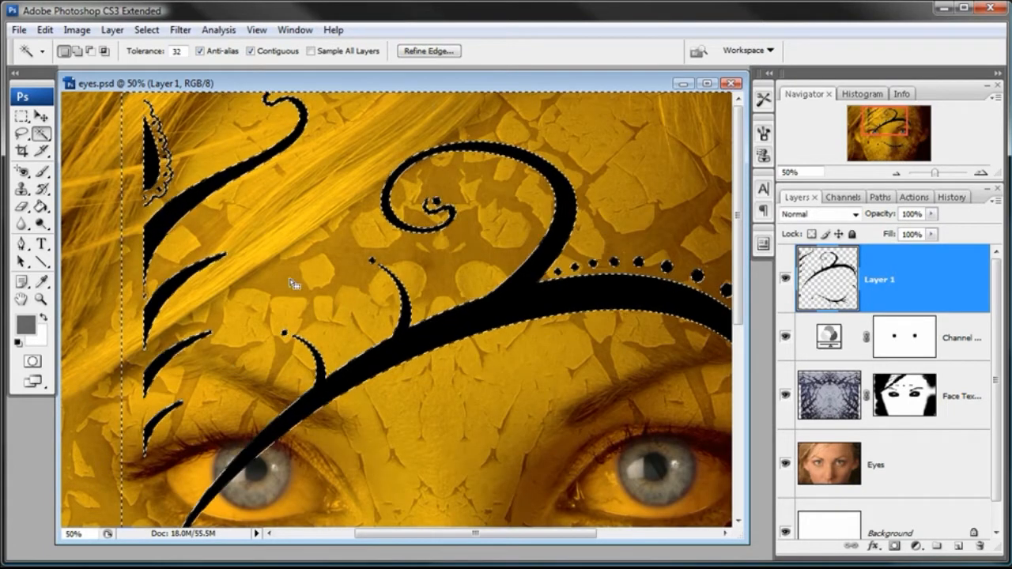
pyautogui.click(147, 30)
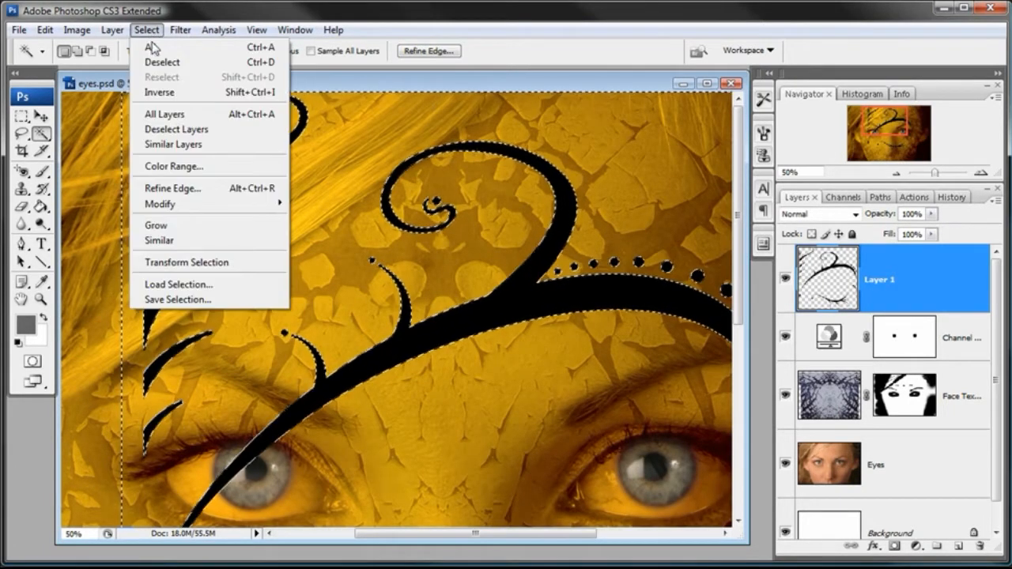
pyautogui.click(153, 65)
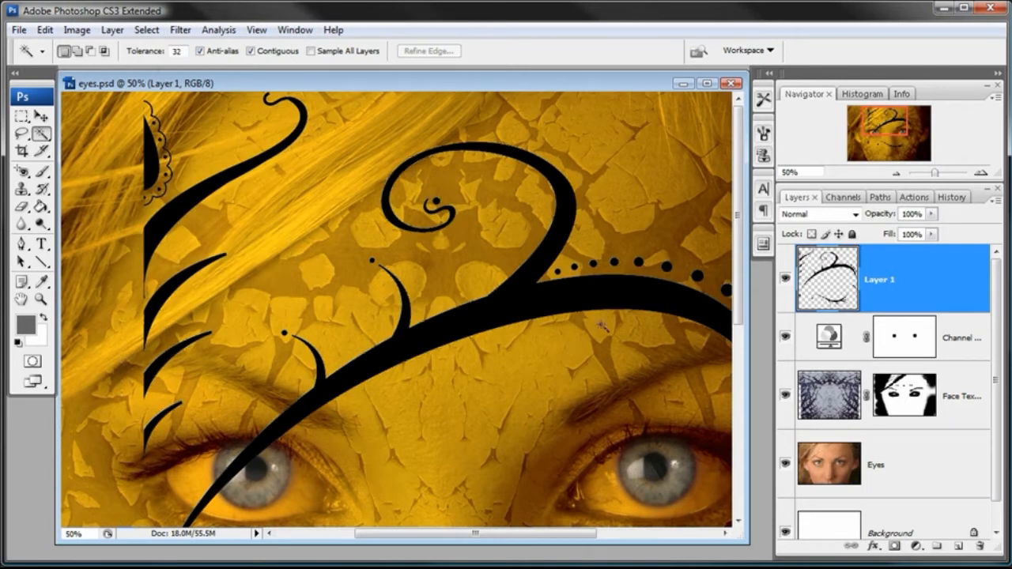
# Try the whole henna design over the right half of the face and move it back across the centre.
pyautogui.click(41, 299)
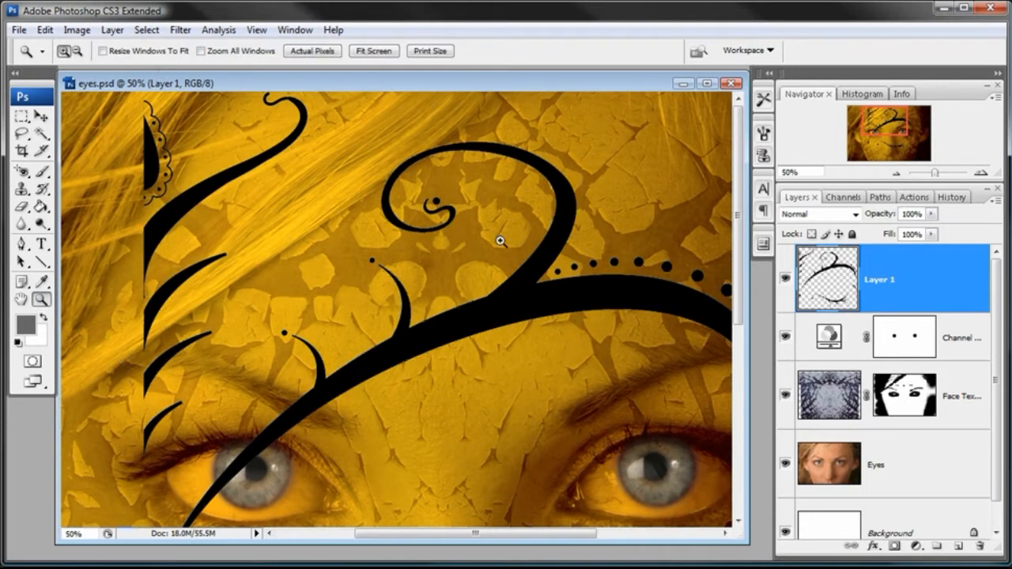
pyautogui.click(463, 199)
pyautogui.click(388, 249)
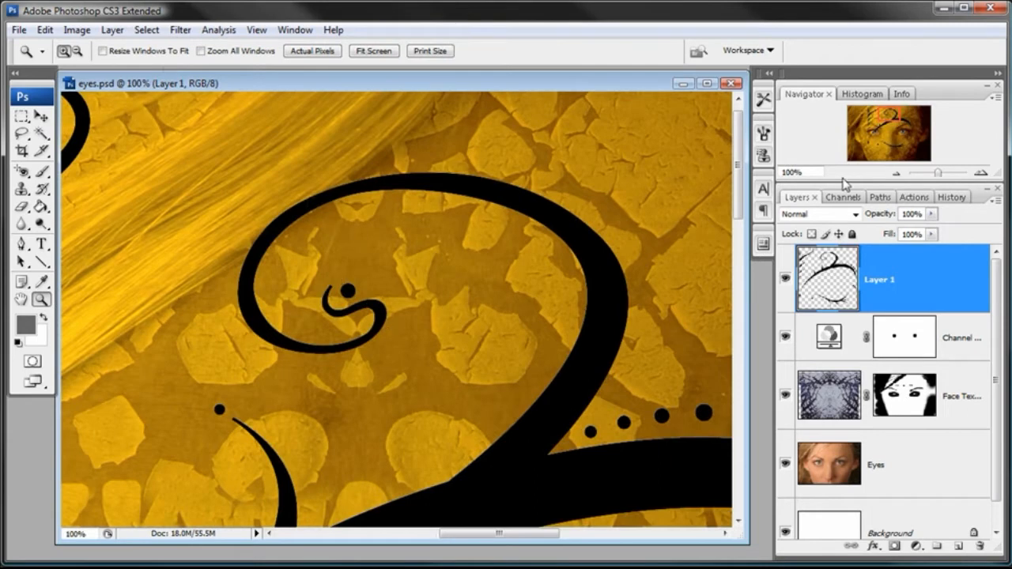
pyautogui.click(896, 173)
pyautogui.click(895, 173)
pyautogui.click(895, 173)
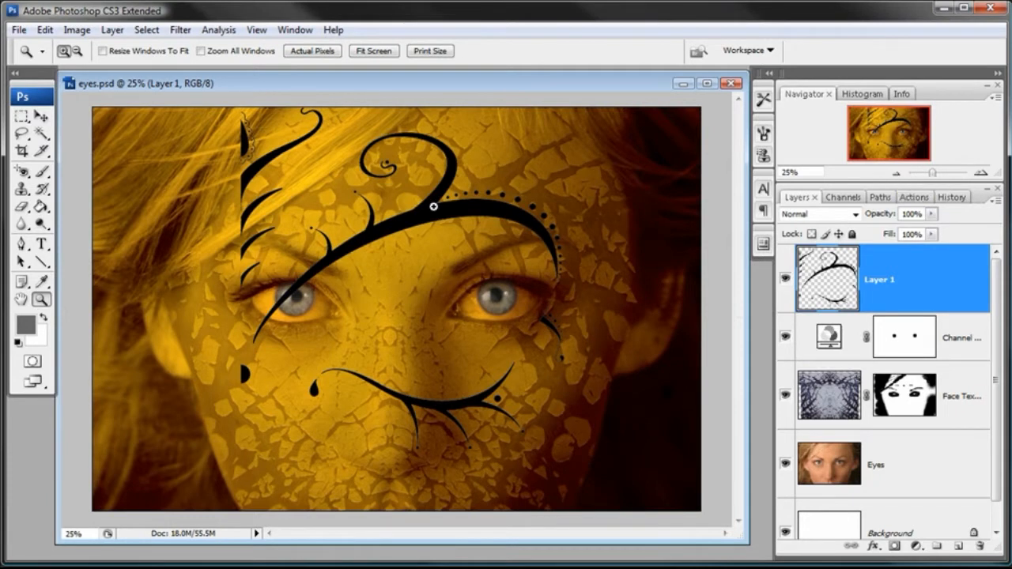
pyautogui.click(41, 115)
pyautogui.moveTo(364, 287); pyautogui.dragTo(511, 285)
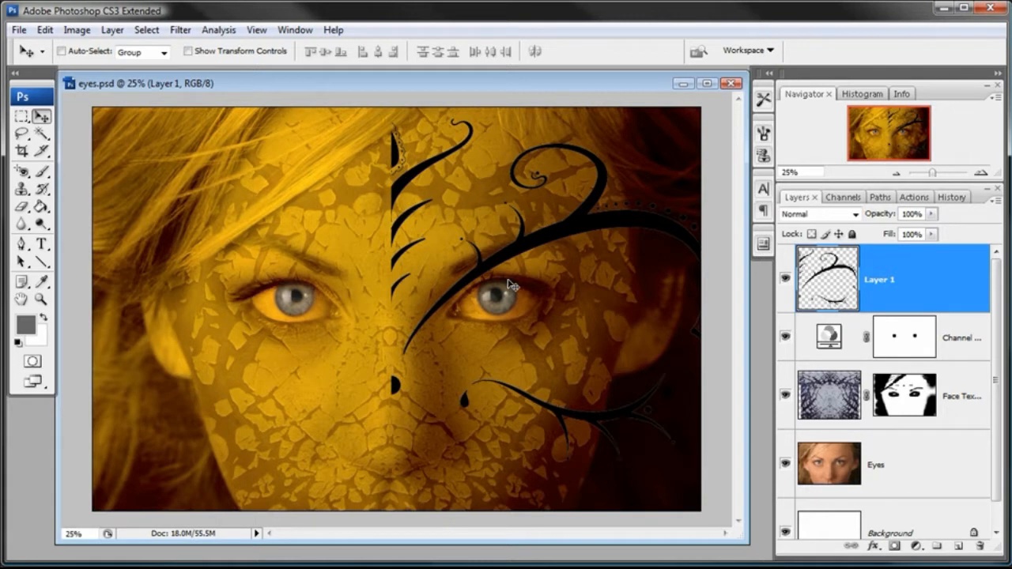
pyautogui.moveTo(535, 273); pyautogui.dragTo(392, 283)
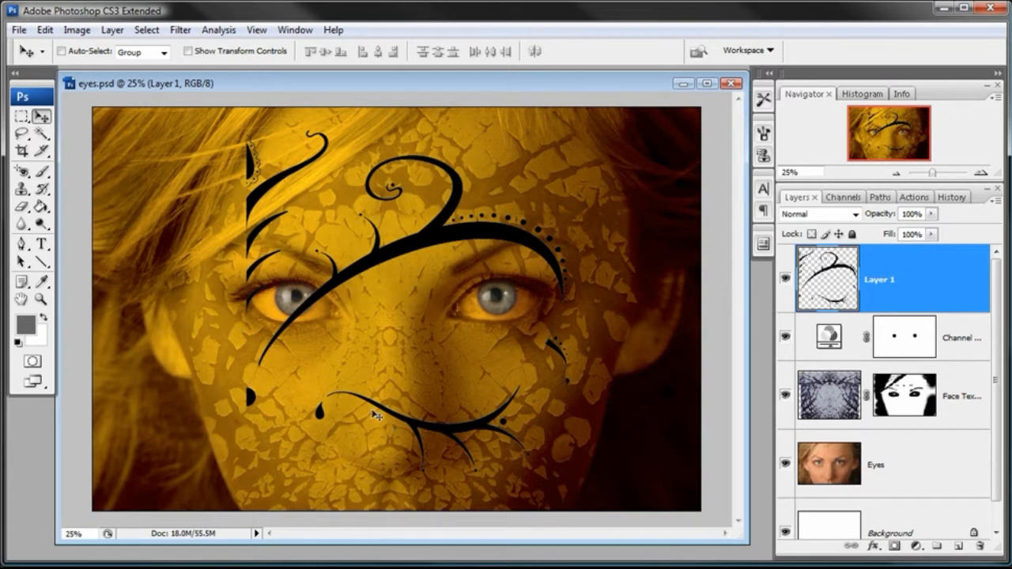
# Lasso the left column of henna strokes, cut and paste it onto its own layer, and move it away from the other pieces.
pyautogui.click(21, 133)
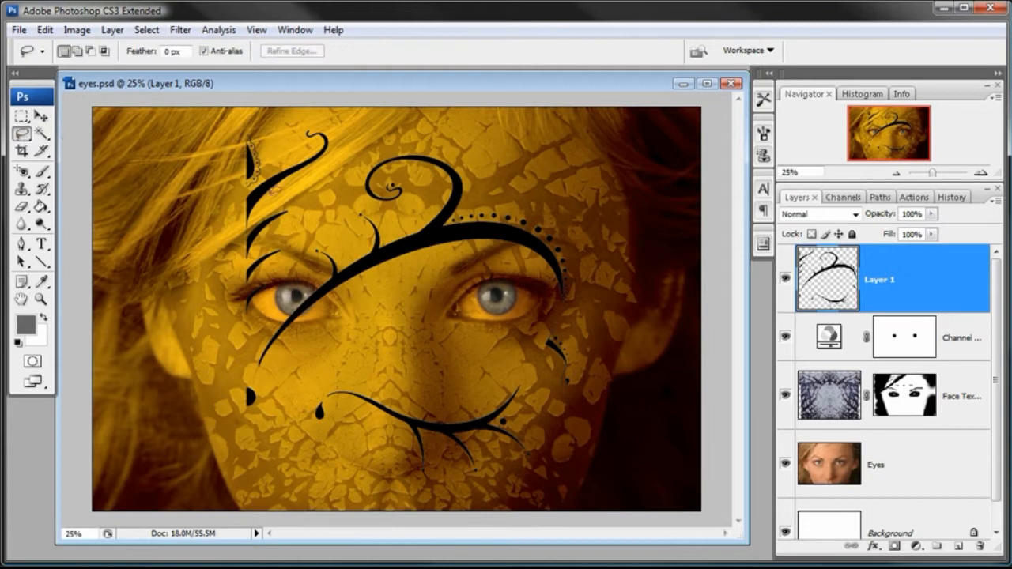
pyautogui.moveTo(333, 130)
pyautogui.mouseDown()
pyautogui.moveTo(277, 294)
pyautogui.moveTo(263, 314)
pyautogui.moveTo(231, 322)
pyautogui.moveTo(218, 218)
pyautogui.moveTo(223, 107)
pyautogui.moveTo(337, 128)
pyautogui.mouseUp()
pyautogui.click(45, 30)
pyautogui.click(56, 121)
pyautogui.click(45, 30)
pyautogui.click(59, 166)
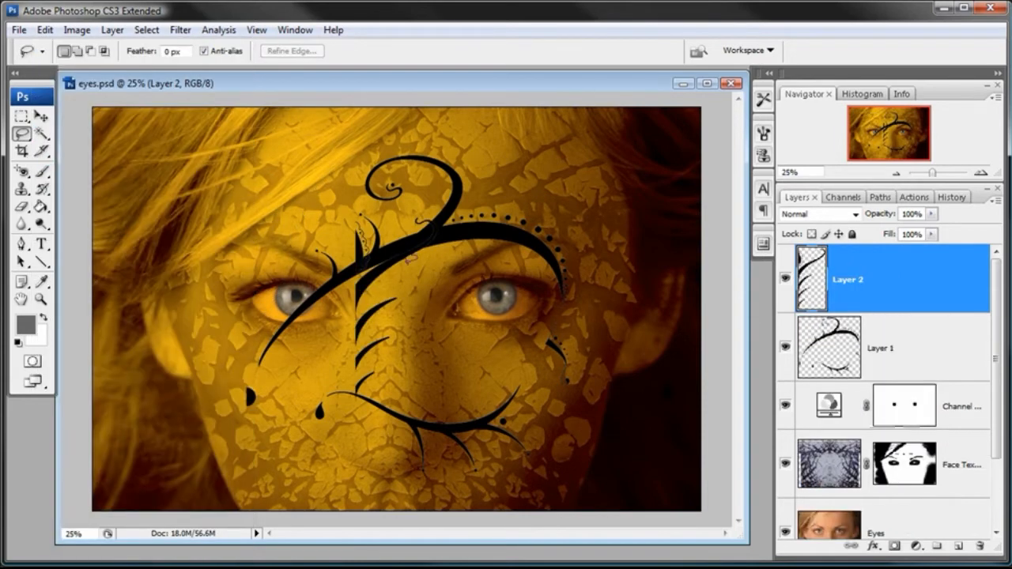
pyautogui.click(41, 116)
pyautogui.moveTo(429, 252); pyautogui.dragTo(358, 227)
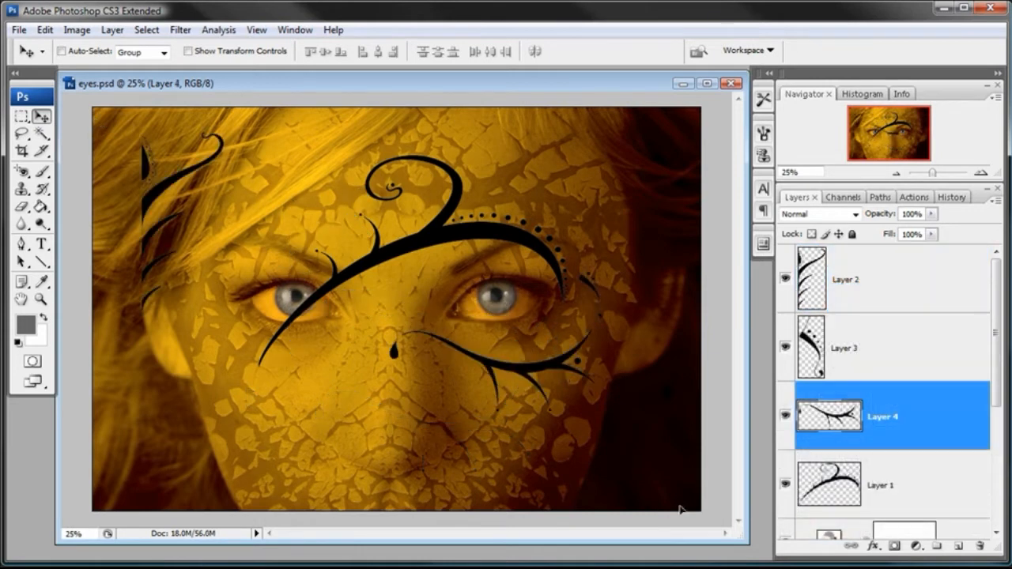
# Arrange the separated henna pieces on Layers 1 to 4 around the eye on the right half of the face.
pyautogui.moveTo(436, 365); pyautogui.dragTo(438, 361)
pyautogui.click(866, 346)
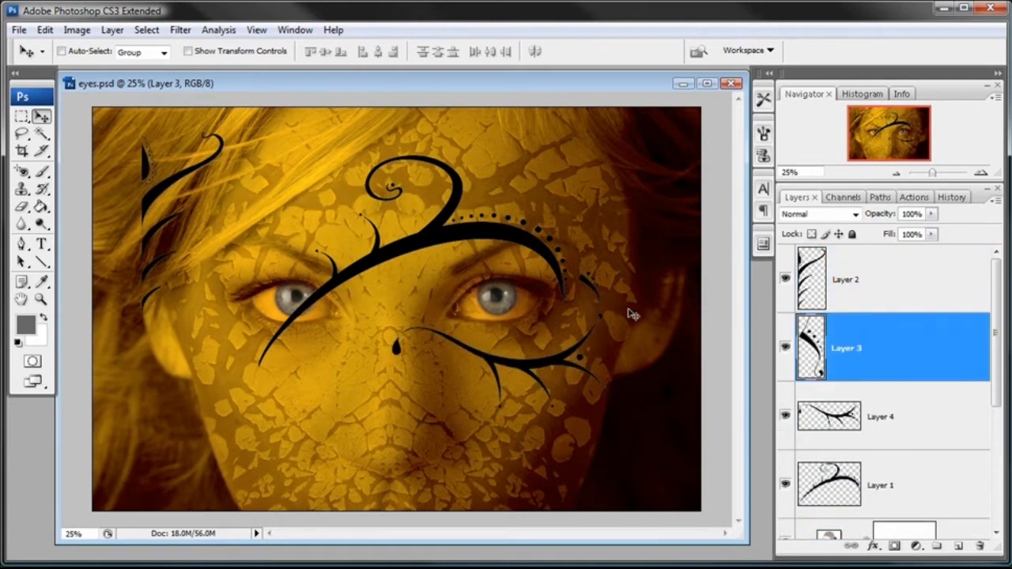
pyautogui.hotkey('alt', ']')
pyautogui.moveTo(436, 338); pyautogui.dragTo(530, 317)
pyautogui.moveTo(441, 280); pyautogui.dragTo(613, 302)
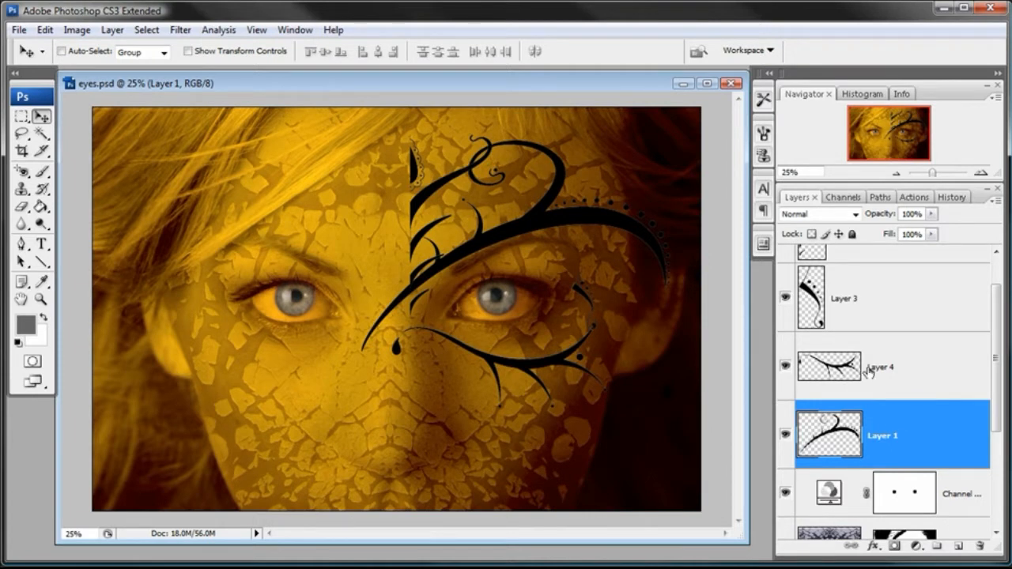
# Convert Layer 1 and Layer 4 to Smart Objects.
pyautogui.click(115, 31)
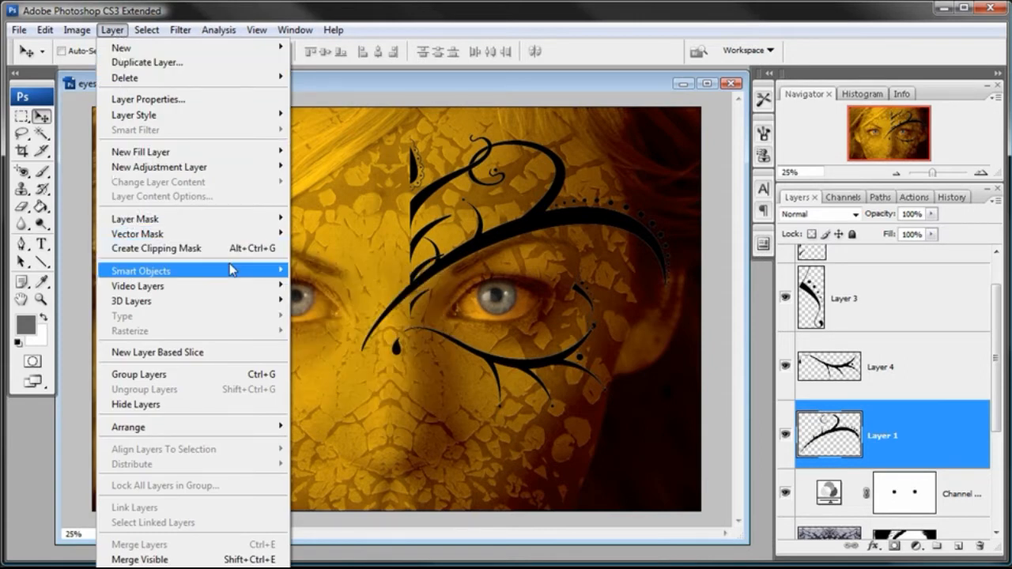
pyautogui.click(324, 270)
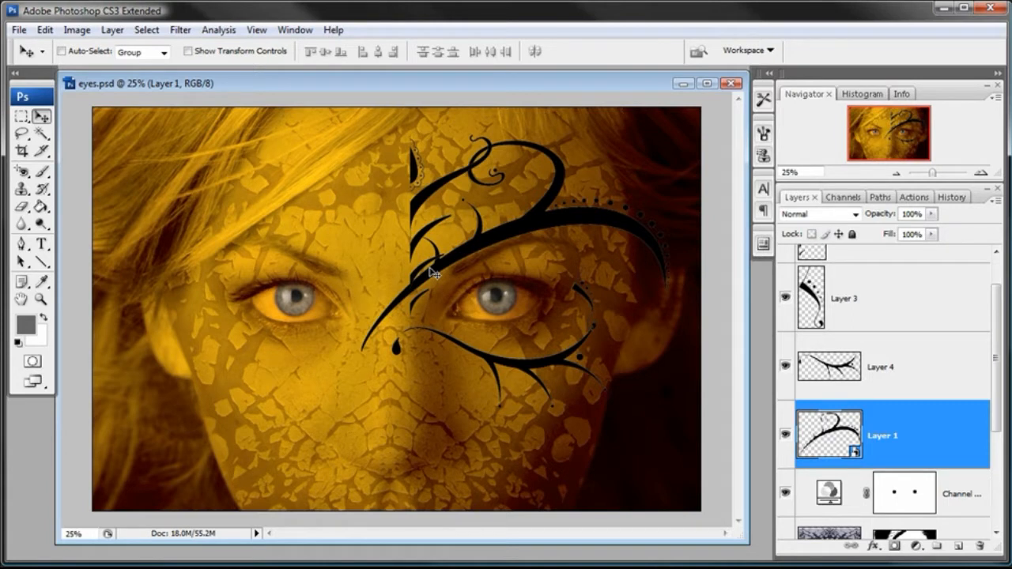
pyautogui.hotkey('alt', ']')
pyautogui.click(77, 30)
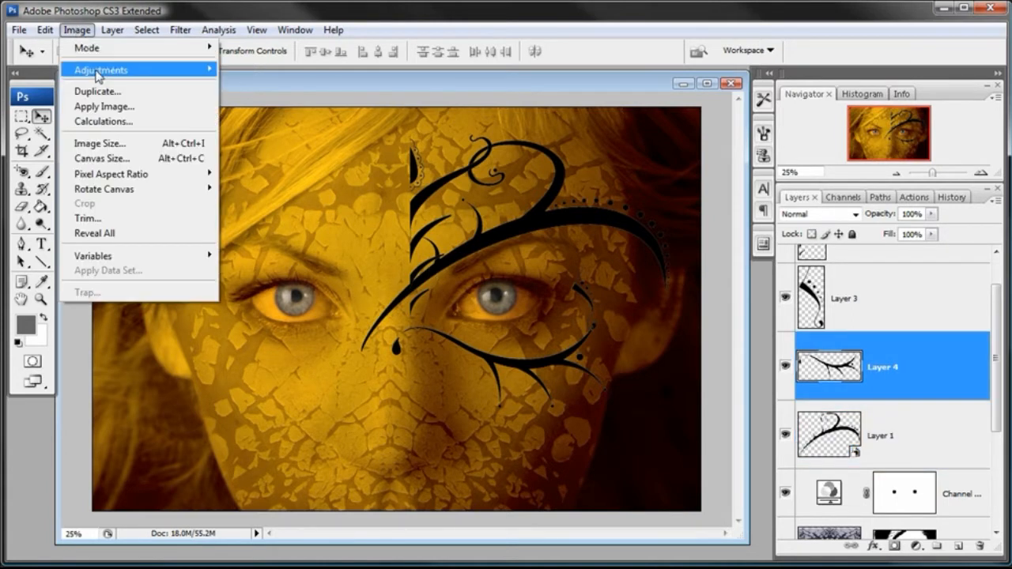
pyautogui.moveTo(98, 73)
pyautogui.moveTo(113, 31)
pyautogui.moveTo(147, 274)
pyautogui.click(332, 273)
# Convert Layer 3 and Layer 2 to Smart Objects.
pyautogui.click(894, 314)
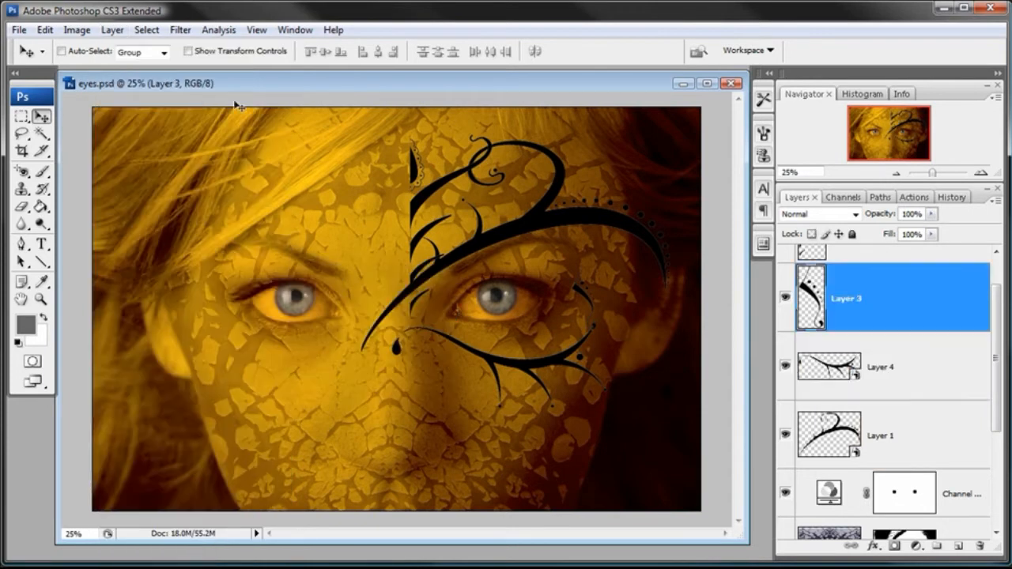
pyautogui.click(112, 31)
pyautogui.moveTo(148, 274)
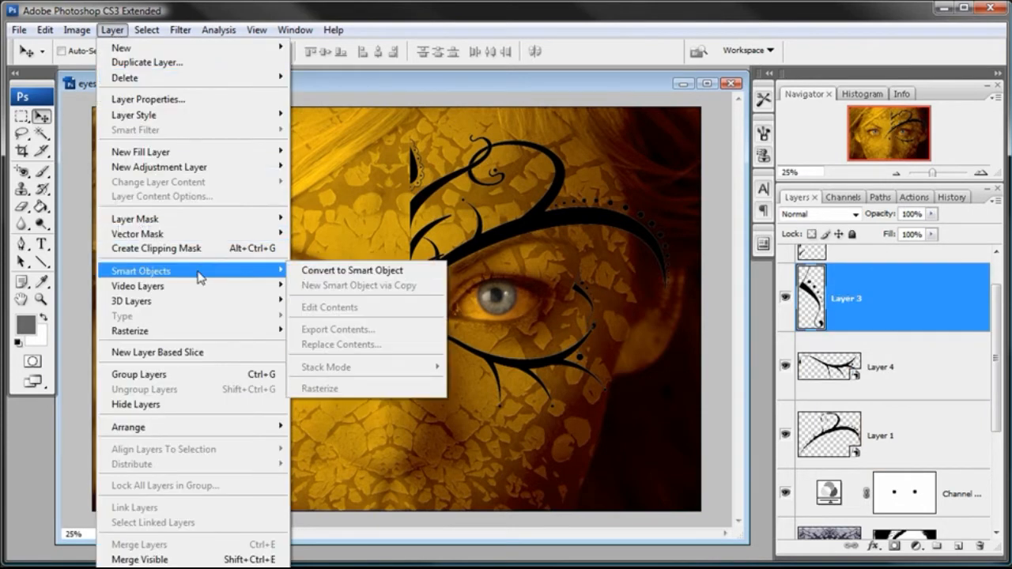
pyautogui.click(316, 273)
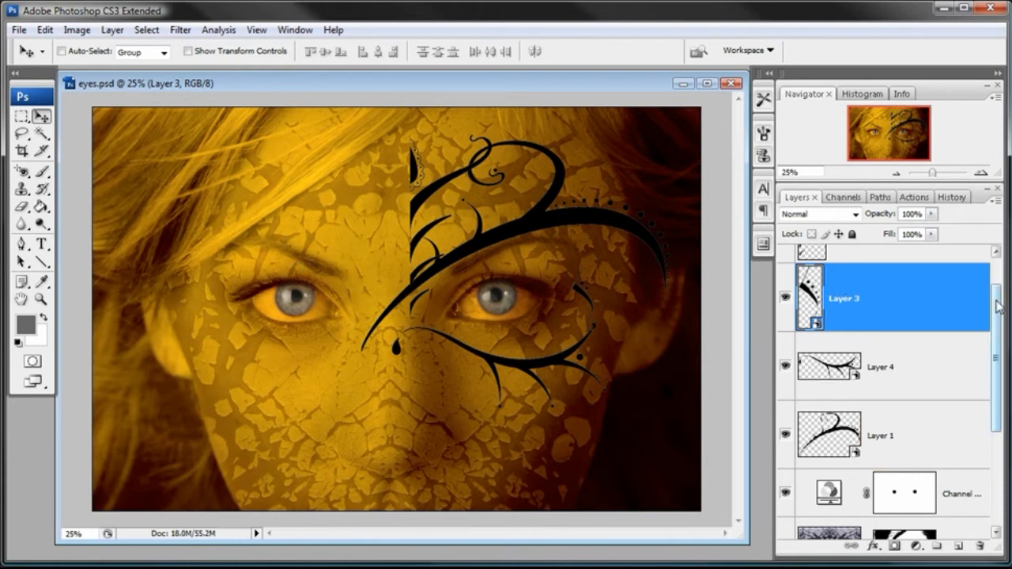
pyautogui.scroll(2, 998, 308)
pyautogui.click(937, 280)
pyautogui.click(113, 30)
pyautogui.moveTo(251, 274)
pyautogui.click(316, 270)
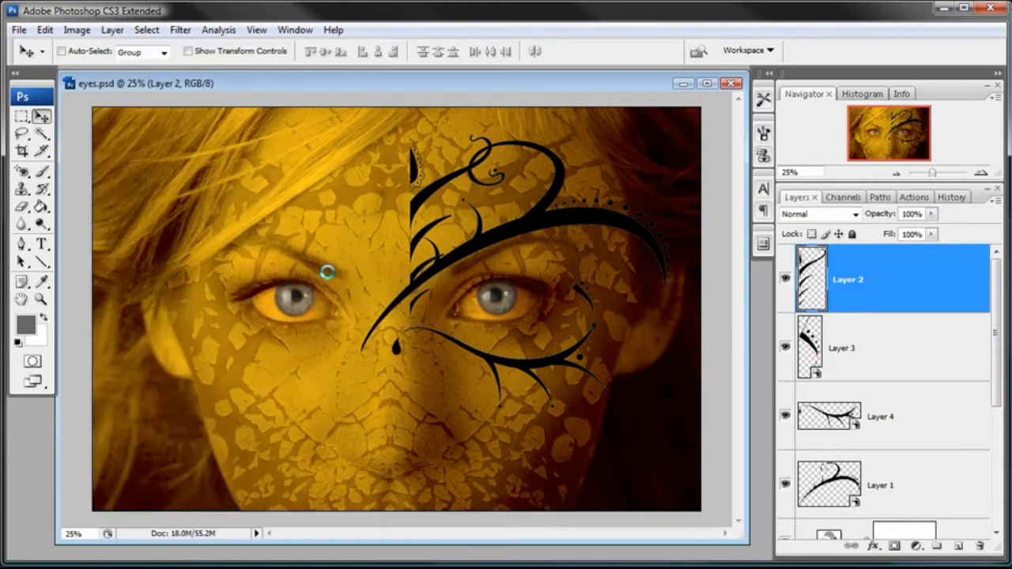
# Scale the large curl on Layer 1 to 63.8% with Free Transform and place it above the right-hand eye.
pyautogui.scroll(-4, 943, 372)
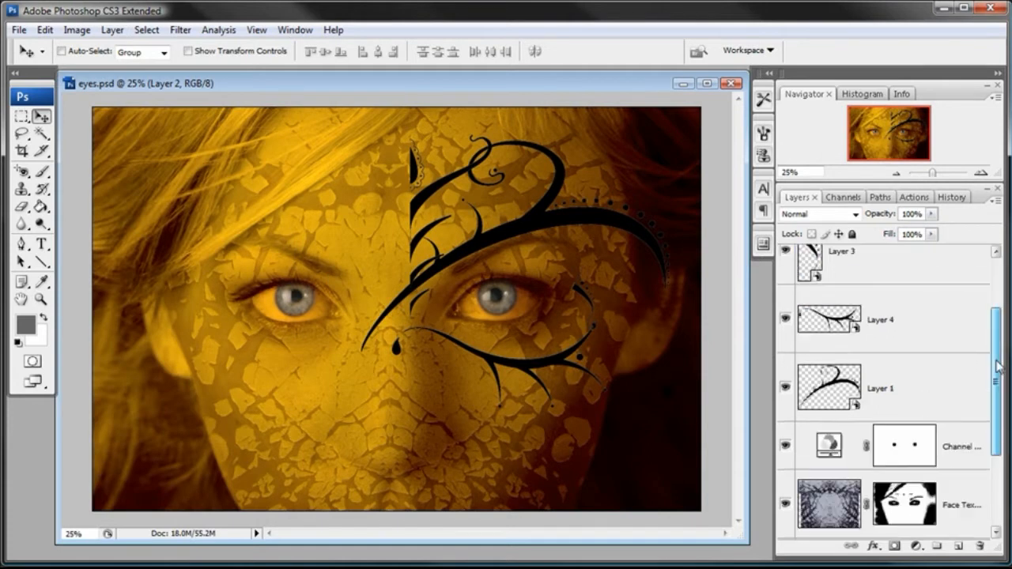
pyautogui.click(944, 372)
pyautogui.click(44, 30)
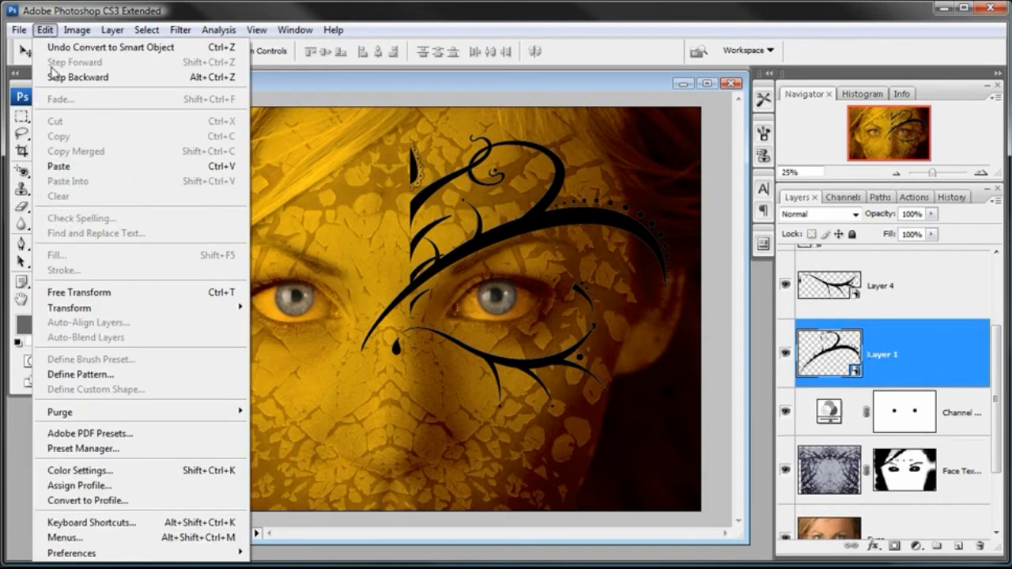
pyautogui.click(72, 289)
pyautogui.moveTo(361, 350); pyautogui.dragTo(416, 312)
pyautogui.moveTo(587, 262); pyautogui.dragTo(576, 247)
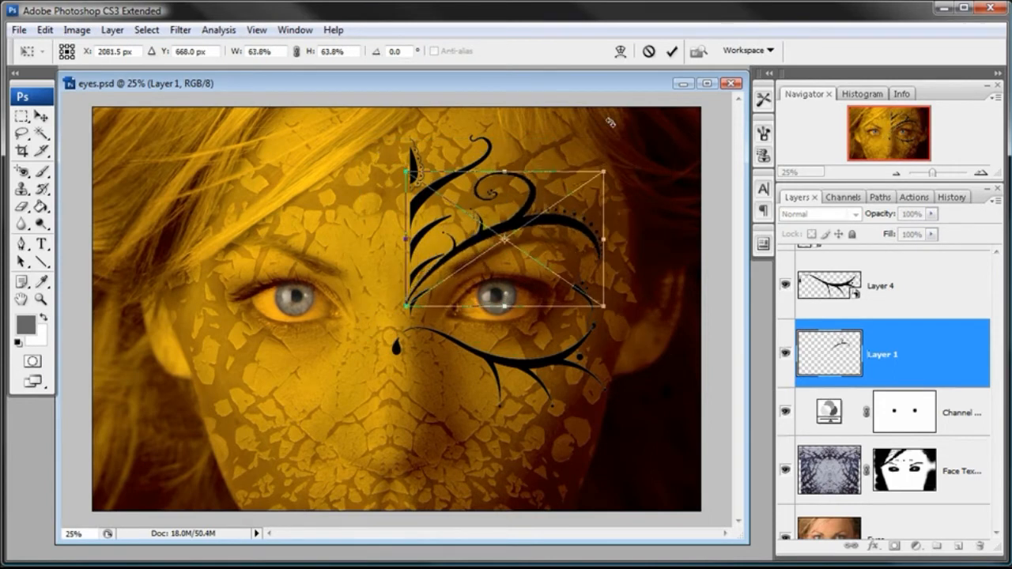
pyautogui.click(671, 51)
# Scale the branching stroke on Layer 4 to 63% with Free Transform and place it beneath the right-hand eye.
pyautogui.click(893, 297)
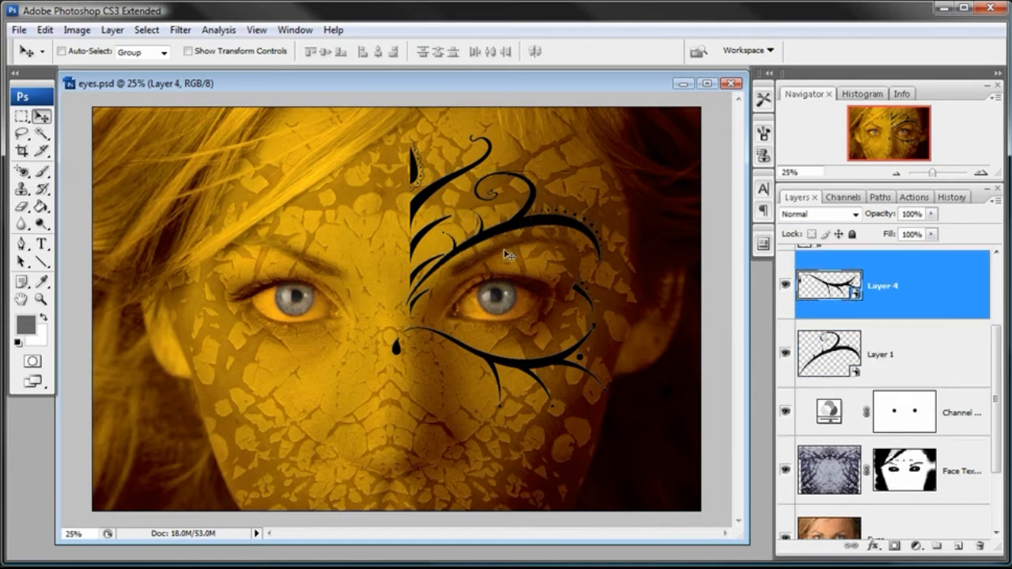
pyautogui.press('z')
pyautogui.click(513, 278)
pyautogui.moveTo(738, 237); pyautogui.dragTo(738, 282)
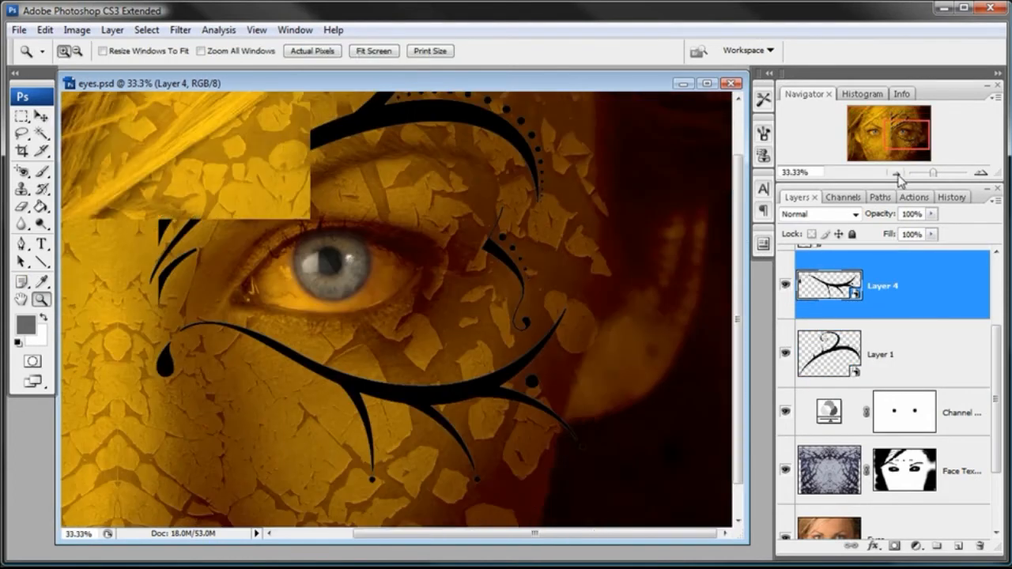
pyautogui.click(895, 174)
pyautogui.click(45, 30)
pyautogui.click(80, 292)
pyautogui.moveTo(344, 424); pyautogui.dragTo(393, 403)
pyautogui.moveTo(490, 390); pyautogui.dragTo(475, 373)
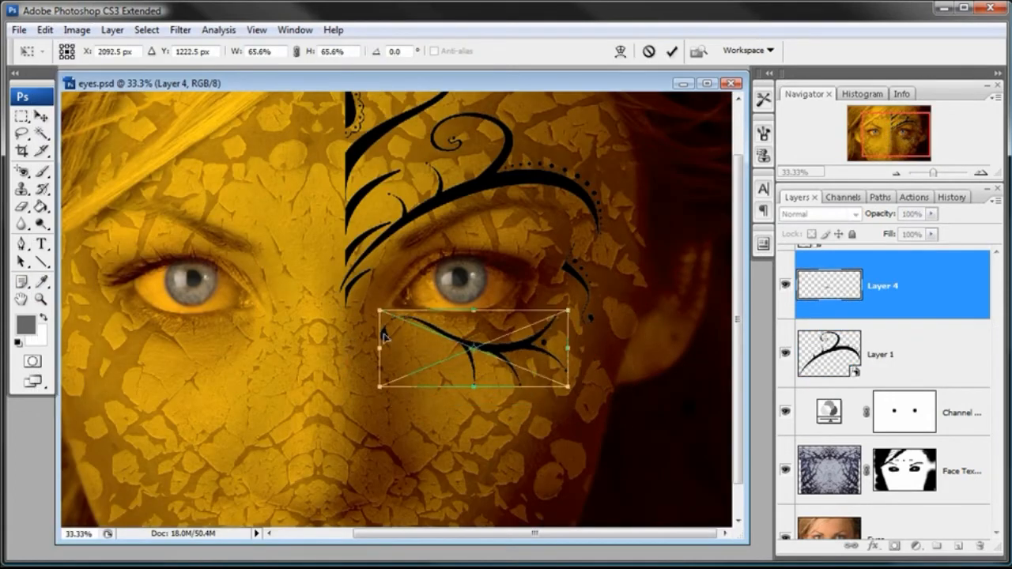
pyautogui.moveTo(422, 350); pyautogui.dragTo(405, 348)
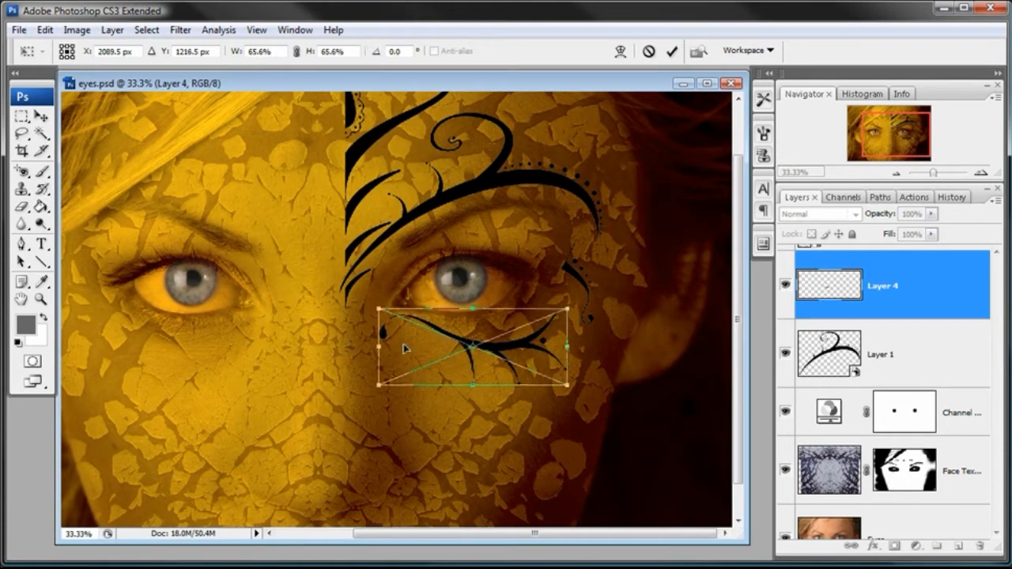
pyautogui.moveTo(567, 385); pyautogui.dragTo(532, 357)
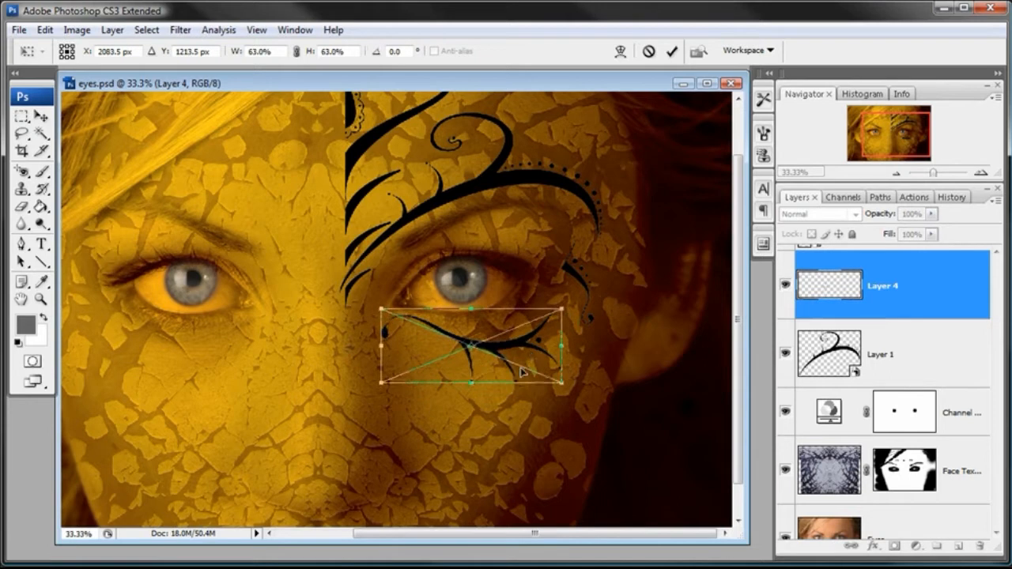
pyautogui.click(672, 51)
# Move the small dotted stroke on Layer 3 slightly down beside the outer corner of the right-hand eye.
pyautogui.scroll(3, 923, 331)
pyautogui.click(922, 330)
pyautogui.moveTo(599, 287); pyautogui.dragTo(609, 299)
# Hide Layer 2, then scale the large curl on Layer 1 to 61.6% and fit it above the right-hand eyebrow.
pyautogui.click(909, 463)
pyautogui.moveTo(679, 304); pyautogui.dragTo(682, 306)
pyautogui.click(785, 257)
pyautogui.click(44, 30)
pyautogui.click(77, 291)
pyautogui.moveTo(605, 292); pyautogui.dragTo(587, 281)
pyautogui.moveTo(549, 229); pyautogui.dragTo(523, 224)
pyautogui.moveTo(336, 275); pyautogui.dragTo(333, 278)
pyautogui.moveTo(475, 260); pyautogui.dragTo(488, 250)
pyautogui.moveTo(581, 272); pyautogui.dragTo(590, 280)
pyautogui.moveTo(558, 221); pyautogui.dragTo(558, 227)
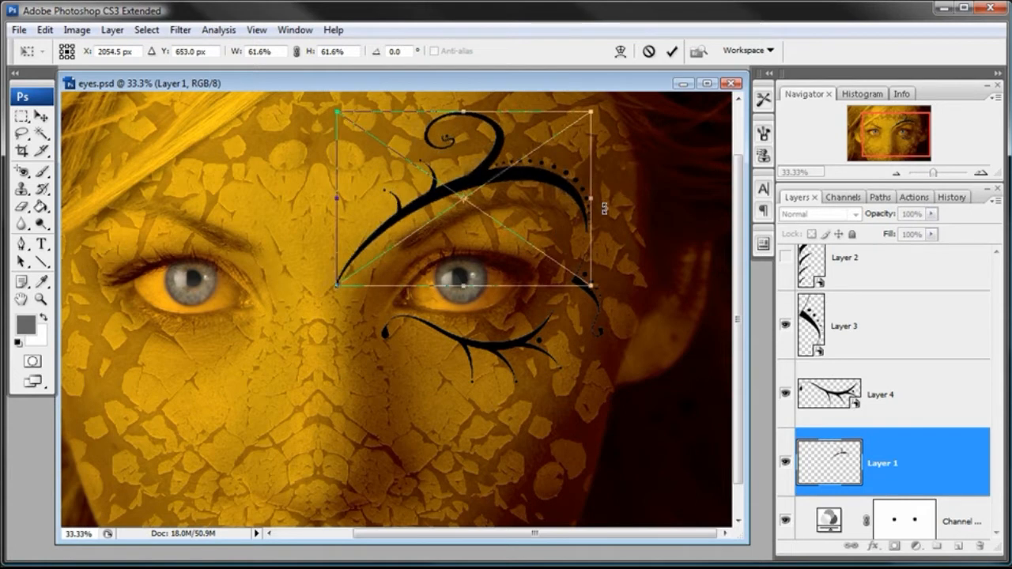
pyautogui.click(671, 51)
# Scale down the dotted stroke on Layer 3 and fit it just below the outer end of the large curl.
pyautogui.click(888, 328)
pyautogui.click(45, 30)
pyautogui.click(77, 293)
pyautogui.moveTo(603, 339); pyautogui.dragTo(582, 279)
pyautogui.click(671, 51)
# Show Layer 2 again and move its forehead strokes to the vertical centre line of the face.
pyautogui.click(893, 265)
pyautogui.click(785, 278)
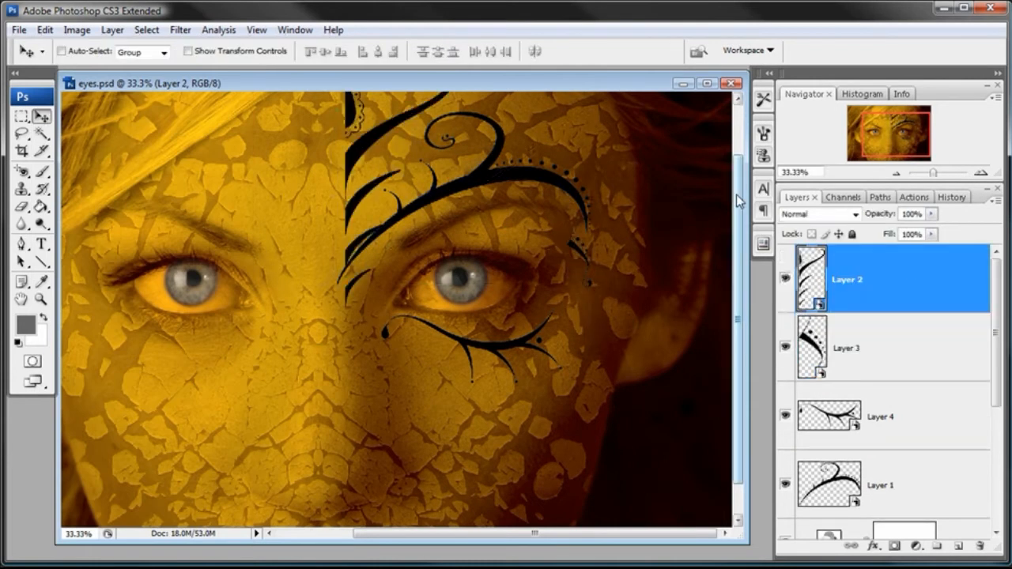
pyautogui.moveTo(463, 221); pyautogui.dragTo(445, 208)
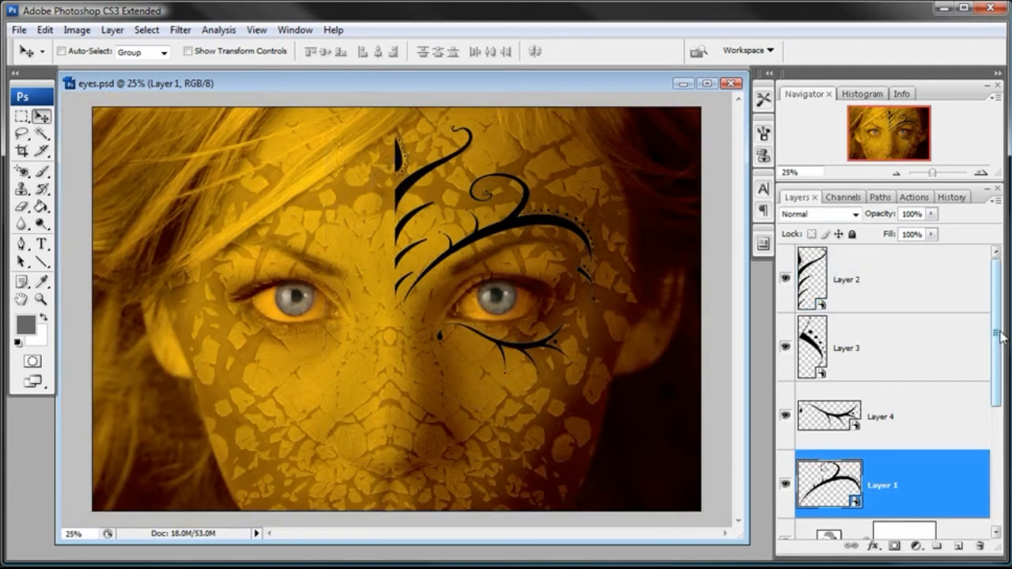
pyautogui.moveTo(997, 328)
pyautogui.mouseDown()
pyautogui.moveTo(997, 377)
pyautogui.moveTo(996, 338)
pyautogui.mouseUp()
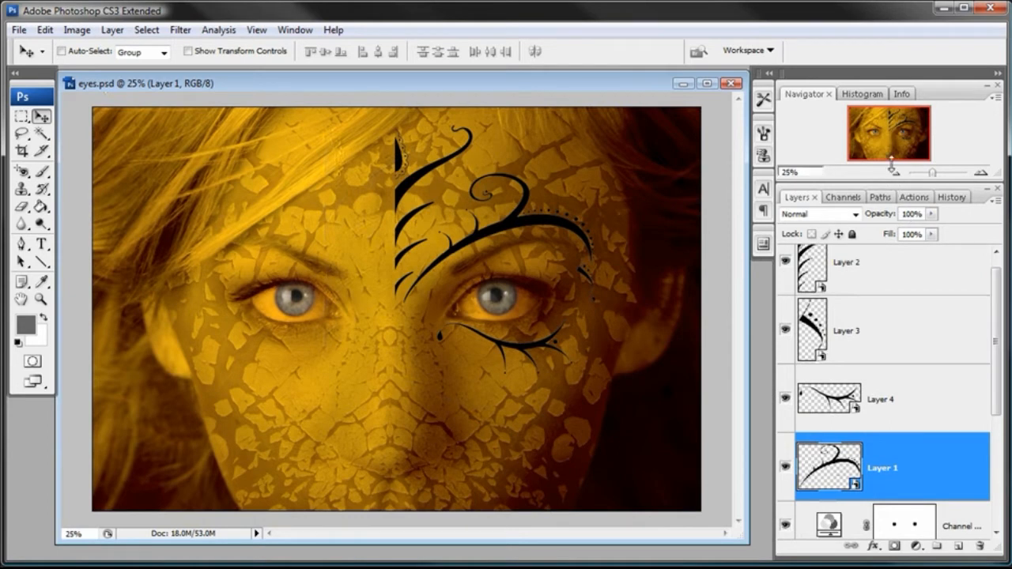
pyautogui.scroll(1, 945, 277)
pyautogui.click(948, 279)
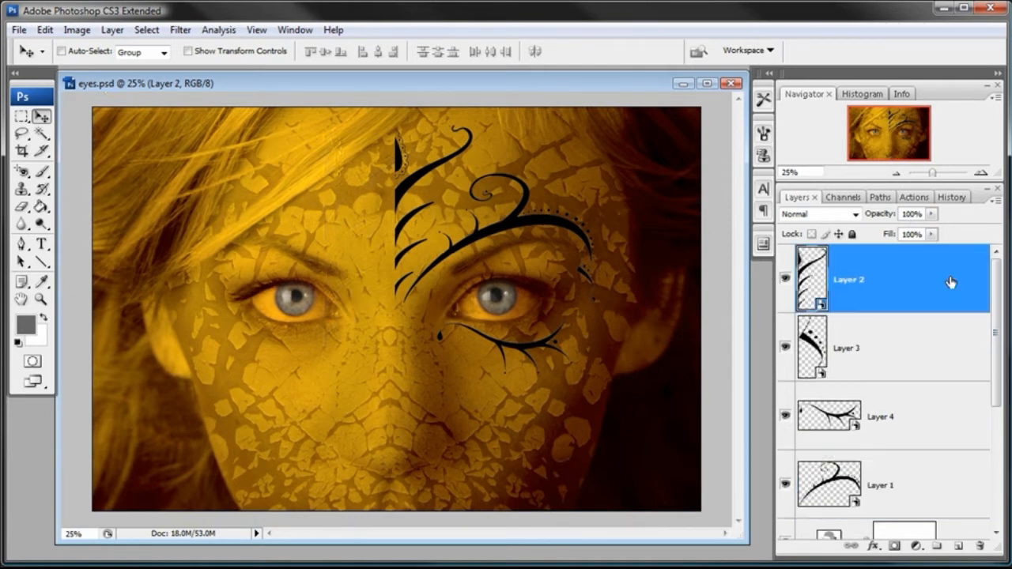
pyautogui.click(914, 351)
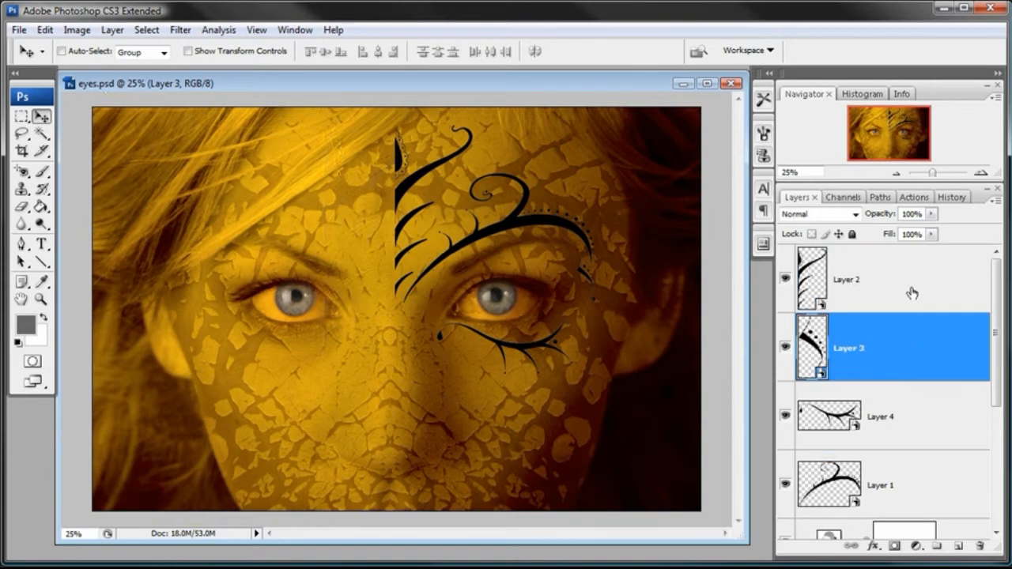
pyautogui.click(945, 287)
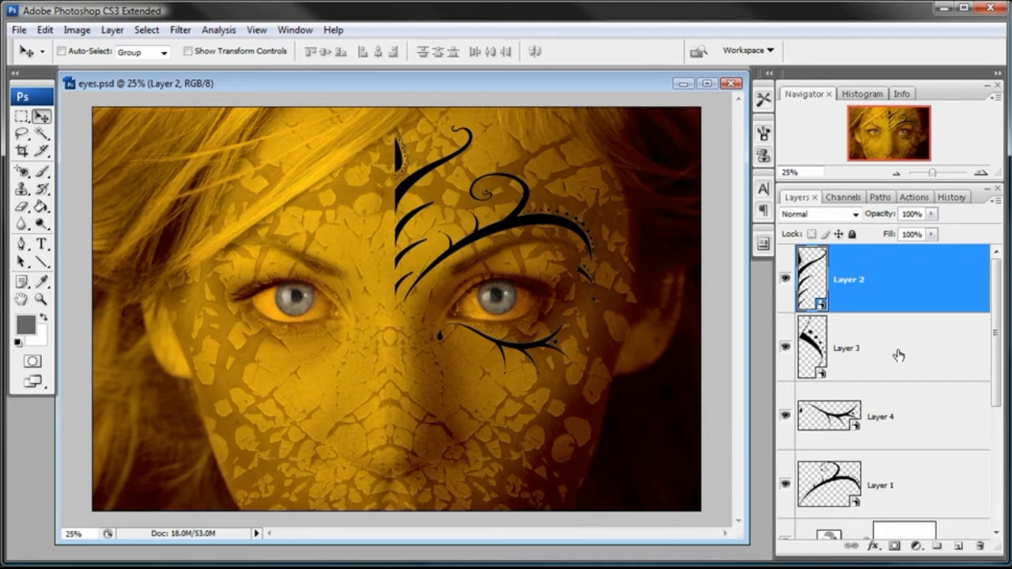
pyautogui.click(970, 339)
# Select Layers 2, 3, 4 and 1 together and merge them into a single henna layer.
pyautogui.click(893, 307)
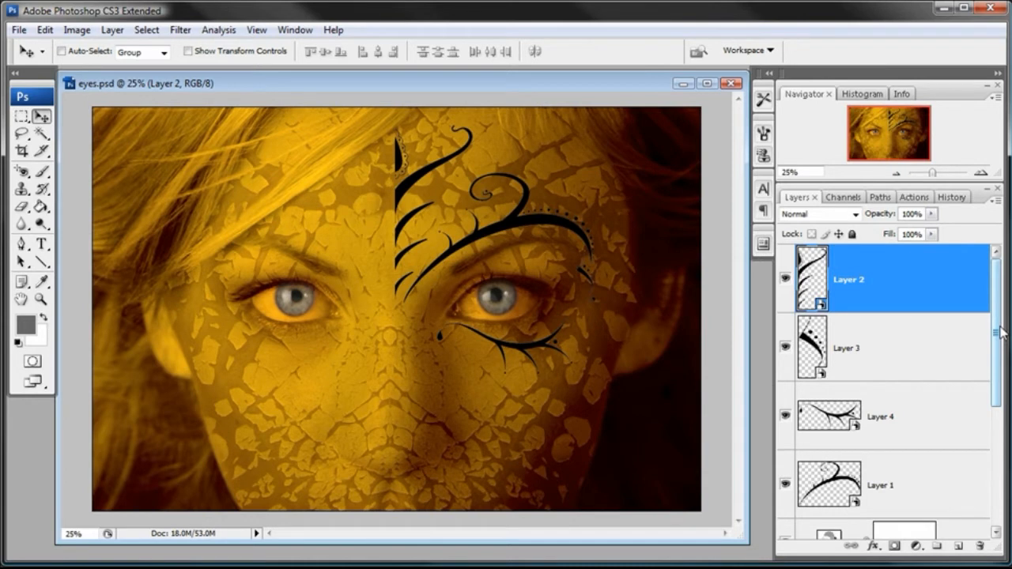
pyautogui.keyDown('shift'); pyautogui.click(956, 357); pyautogui.keyUp('shift')
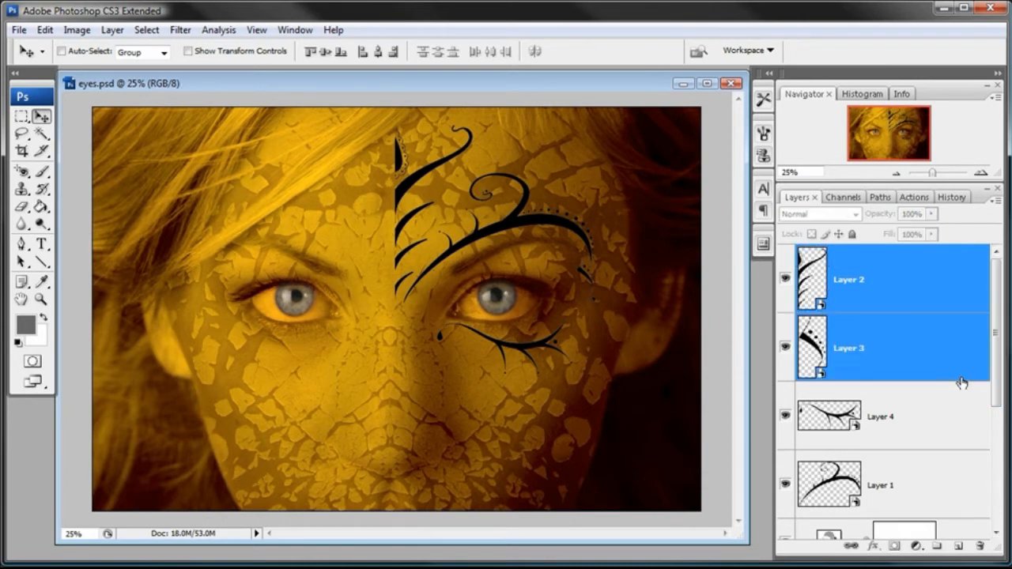
pyautogui.scroll(-2, 1000, 352)
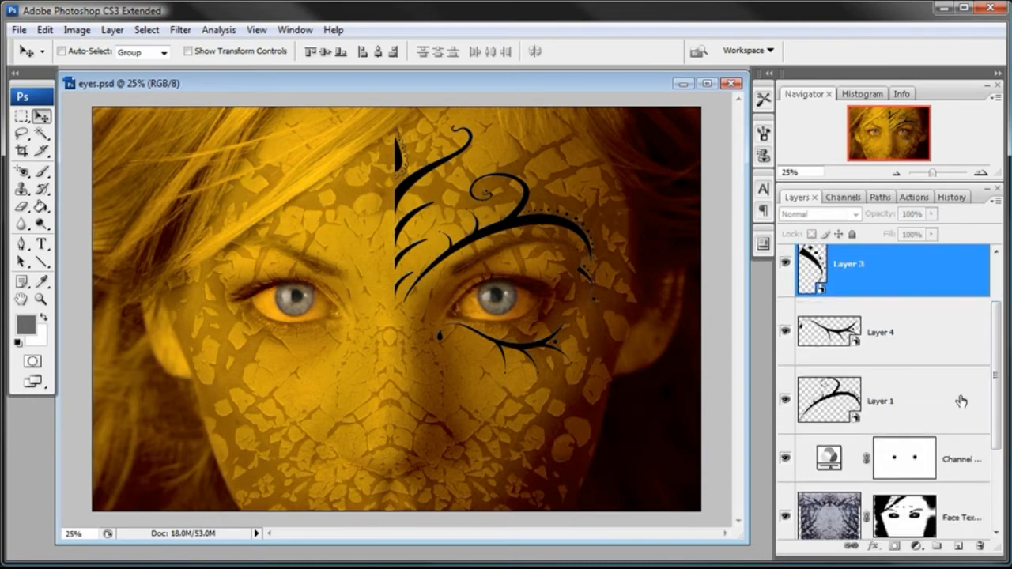
pyautogui.keyDown('shift'); pyautogui.click(972, 395); pyautogui.keyUp('shift')
pyautogui.scroll(1, 999, 377)
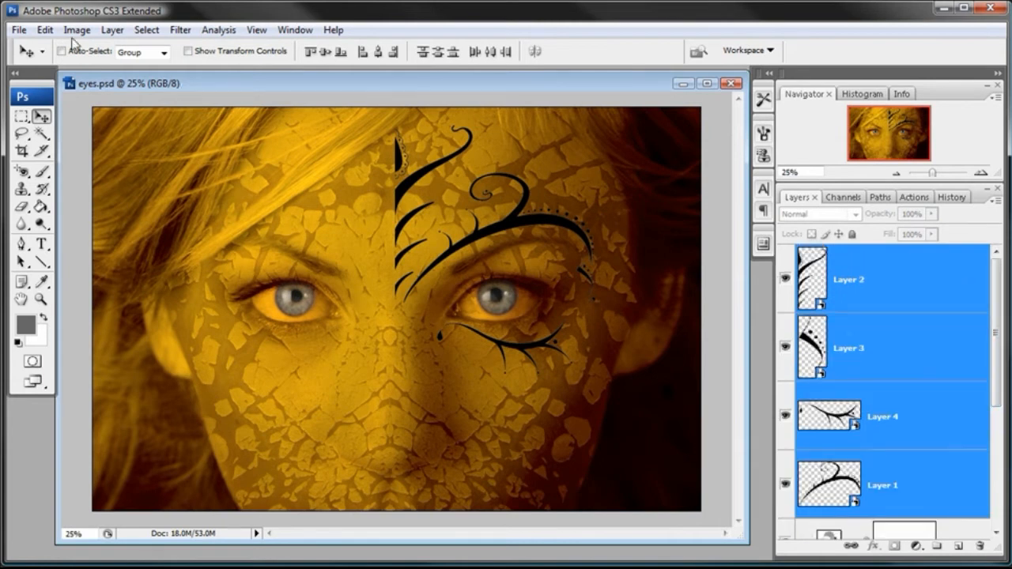
pyautogui.click(77, 30)
pyautogui.moveTo(112, 30)
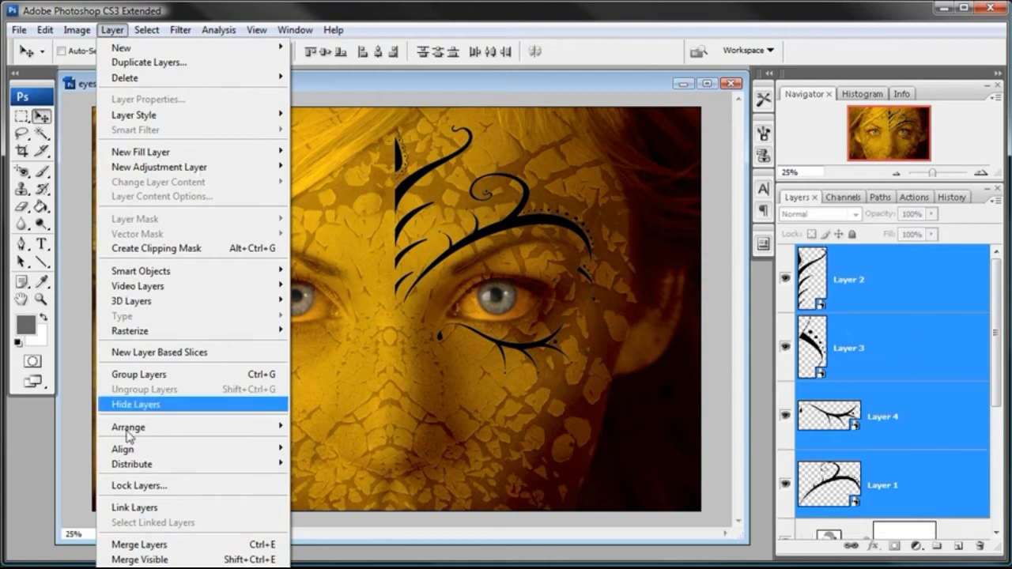
pyautogui.click(139, 545)
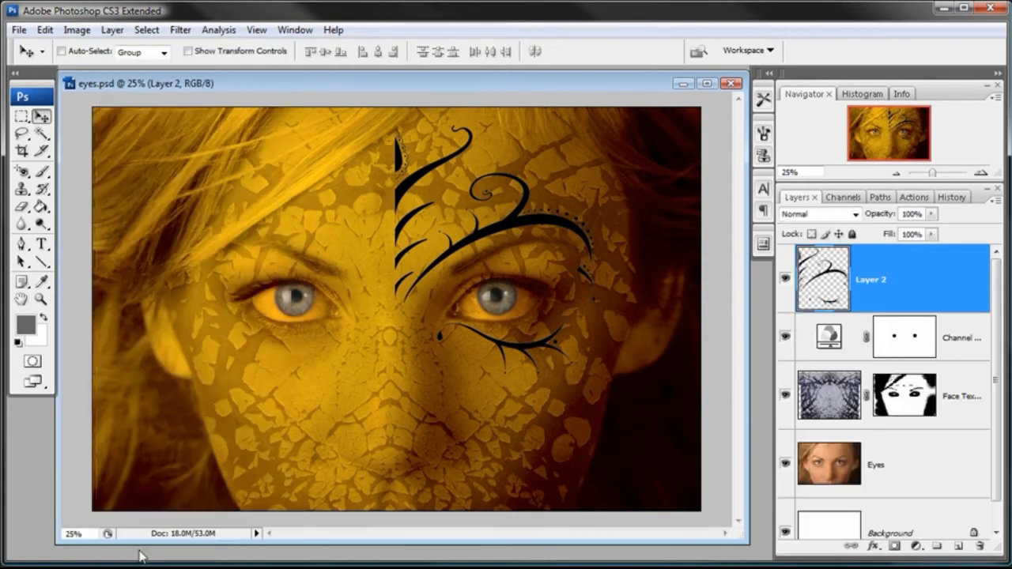
# Duplicate the merged henna Layer 2 and flip the copy horizontally.
pyautogui.moveTo(534, 345)
pyautogui.mouseDown()
pyautogui.moveTo(548, 345)
pyautogui.moveTo(531, 359)
pyautogui.moveTo(545, 343)
pyautogui.mouseUp()
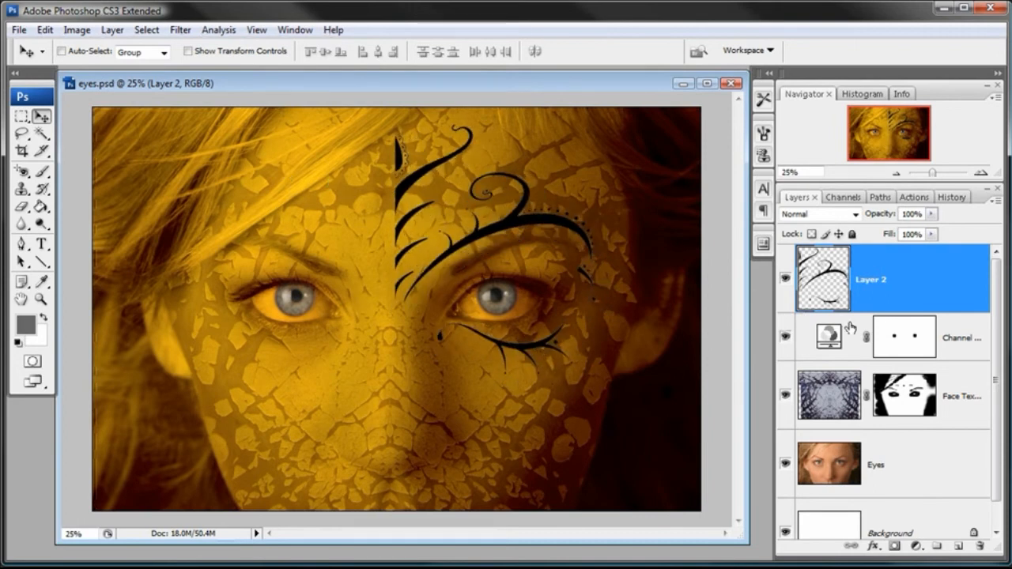
pyautogui.moveTo(834, 287); pyautogui.dragTo(959, 545)
pyautogui.click(45, 30)
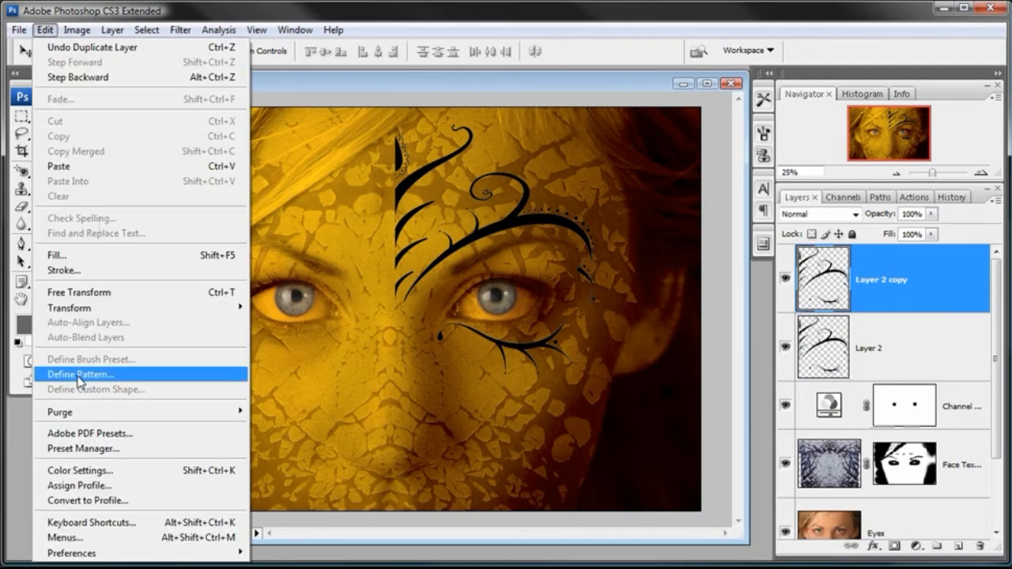
pyautogui.moveTo(95, 310)
pyautogui.click(291, 478)
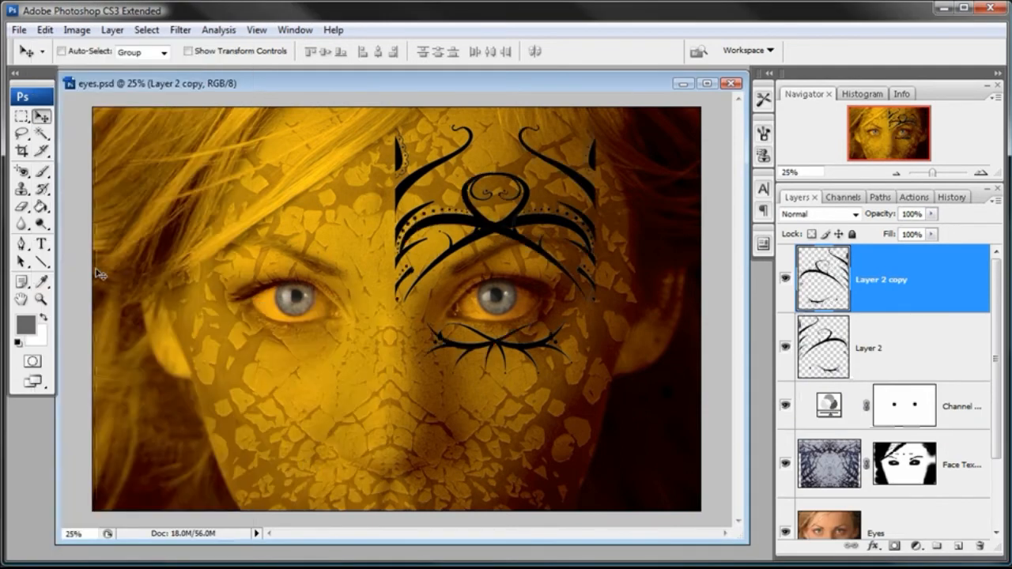
# Move the flipped Layer 2 copy onto the left half of the face and nudge it to meet the original at the centre.
pyautogui.moveTo(651, 271); pyautogui.dragTo(450, 268)
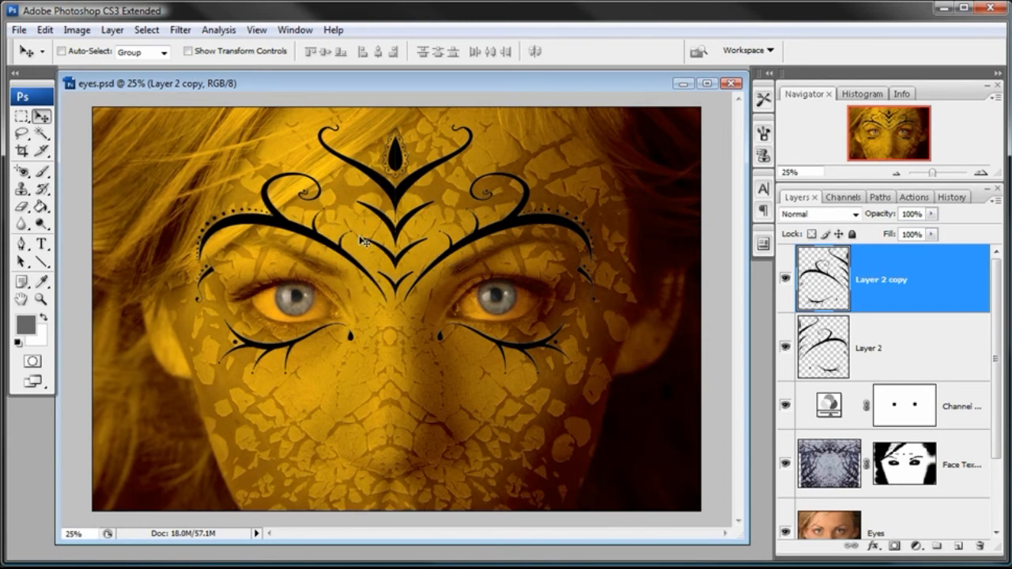
pyautogui.press('Left')
pyautogui.press('Left')
pyautogui.press('Left')
pyautogui.press('Left')
pyautogui.press('Left')
pyautogui.press('Left')
pyautogui.press('Left')
pyautogui.press('Left')
pyautogui.press('Left')
pyautogui.press('Left')
pyautogui.press('Left')
pyautogui.press('Left')
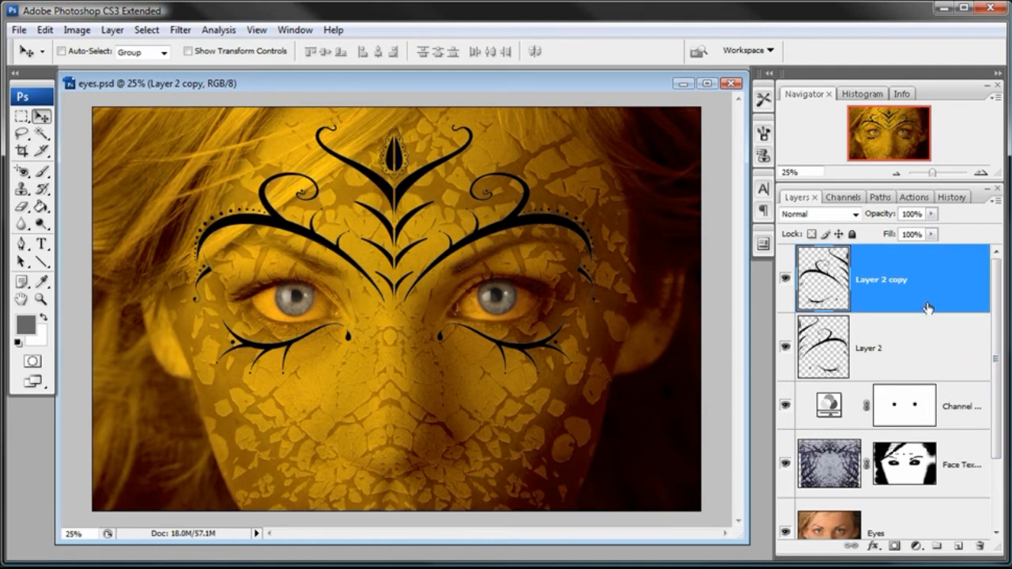
# Select Layer 2 copy and Layer 2 together and nudge the complete henna design slightly left.
pyautogui.keyDown('shift'); pyautogui.click(929, 340); pyautogui.keyUp('shift')
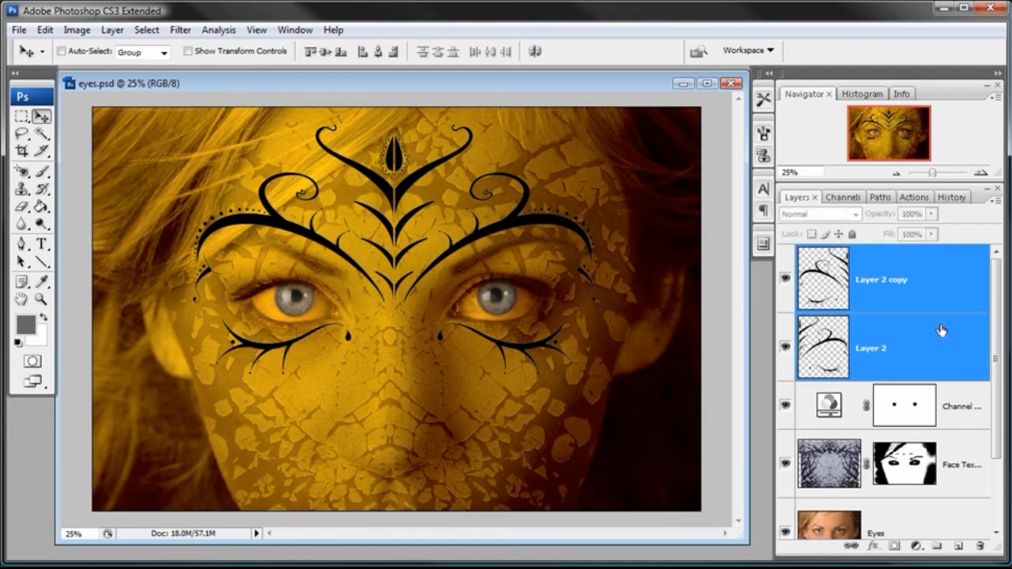
pyautogui.press('Left')
pyautogui.press('Left')
pyautogui.press('Left')
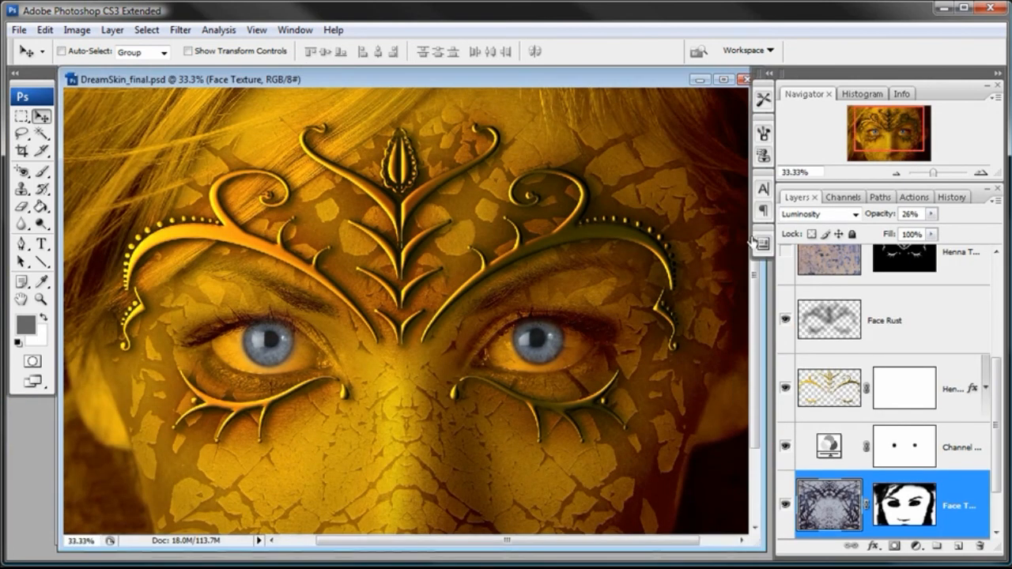
# Turn on the visibility of the henna texture layer in DreamSkin_final.psd.
pyautogui.scroll(3, 853, 331)
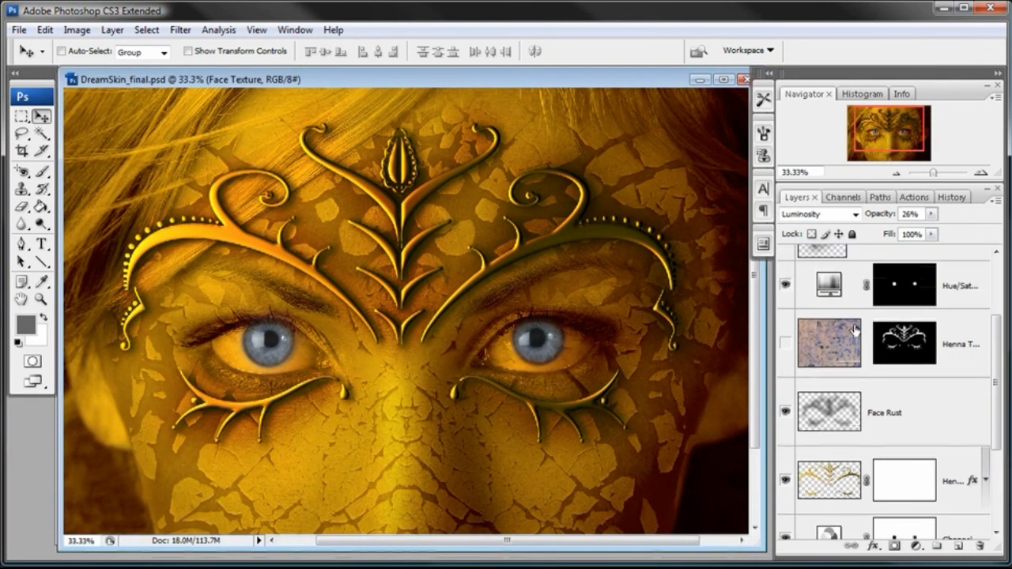
pyautogui.click(783, 342)
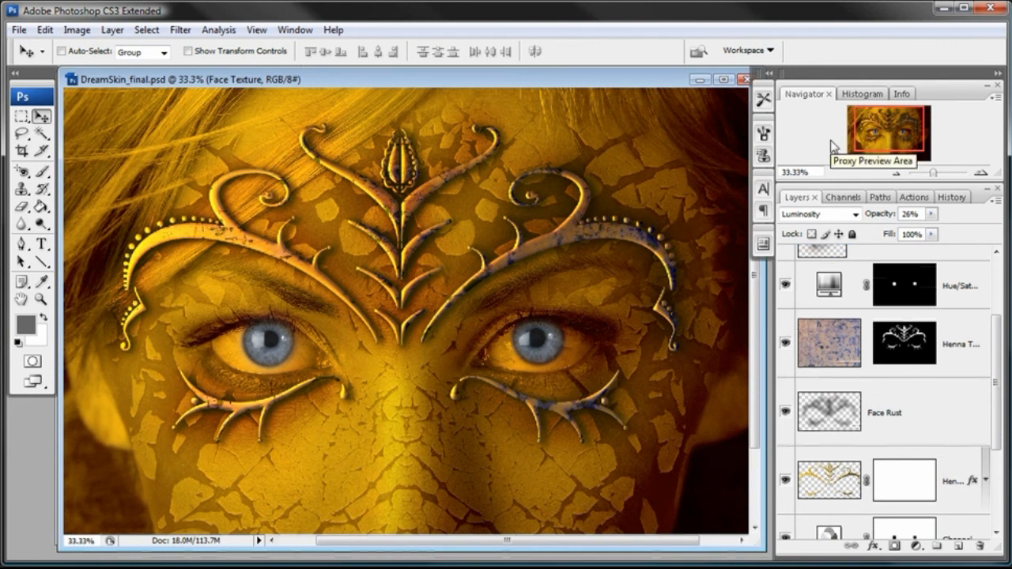